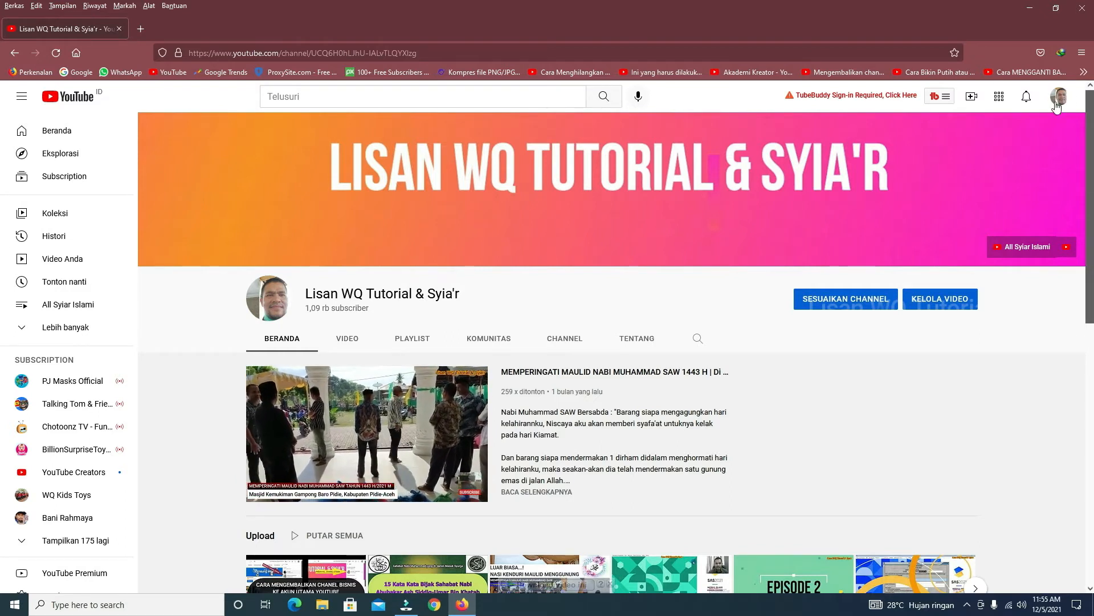
- Open the account's own channel page and go to its channel customization page
left_click(1061, 99)
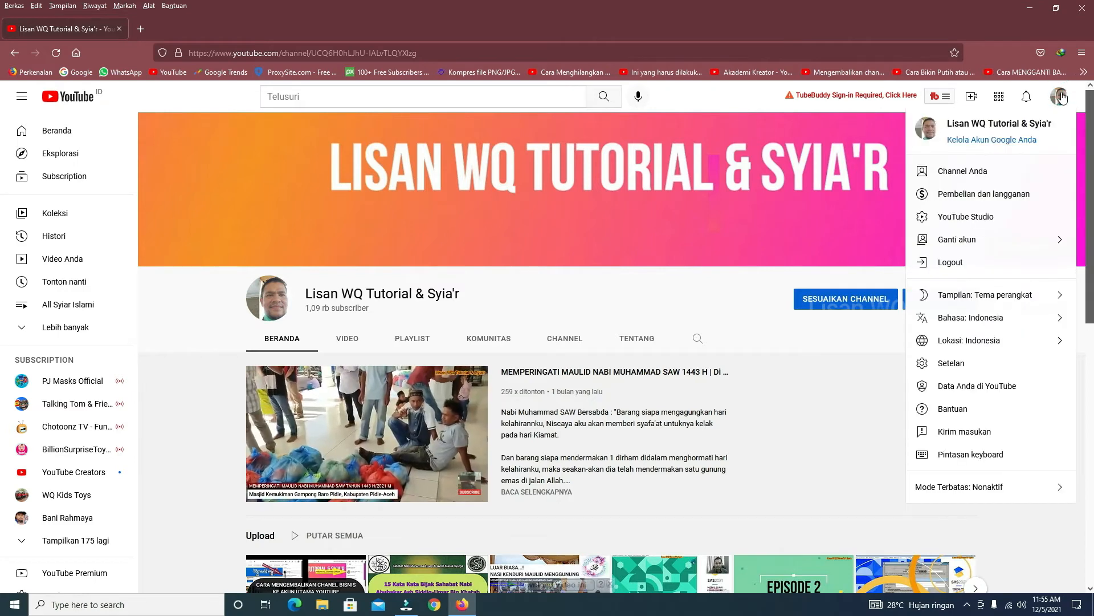
left_click(964, 177)
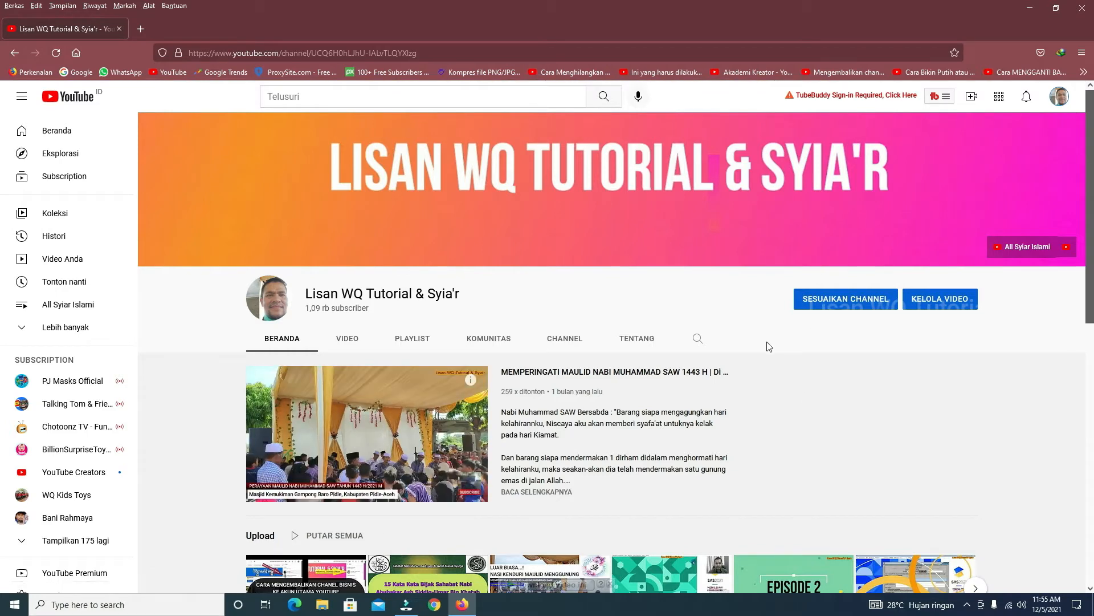
left_click(850, 299)
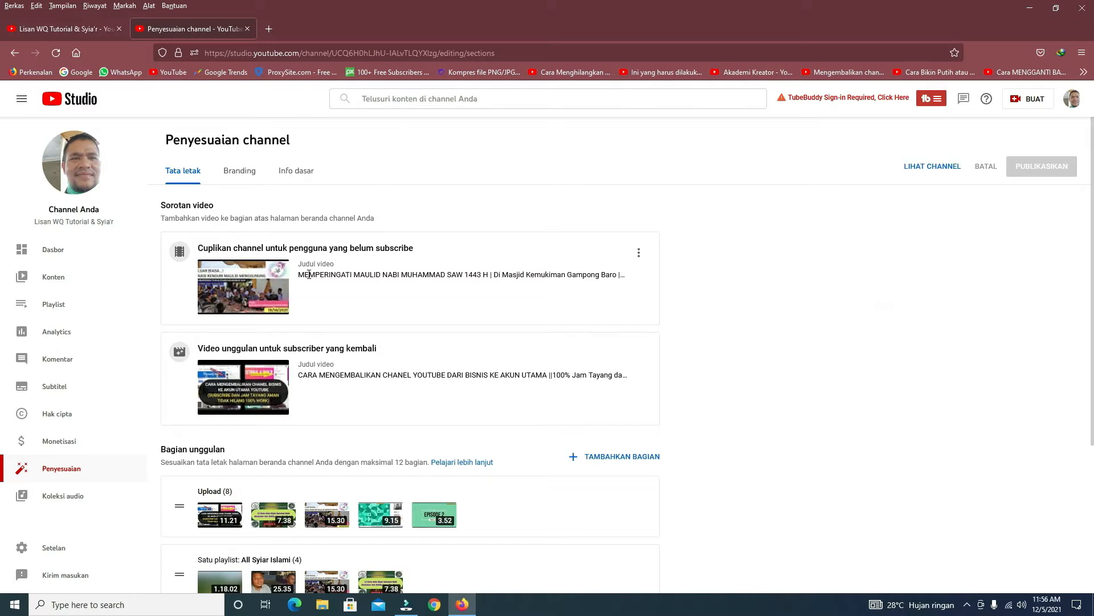
- Review the channel layout's video spotlight and featured sections, including the section types that can be added
scroll(480, 450, "down", 3)
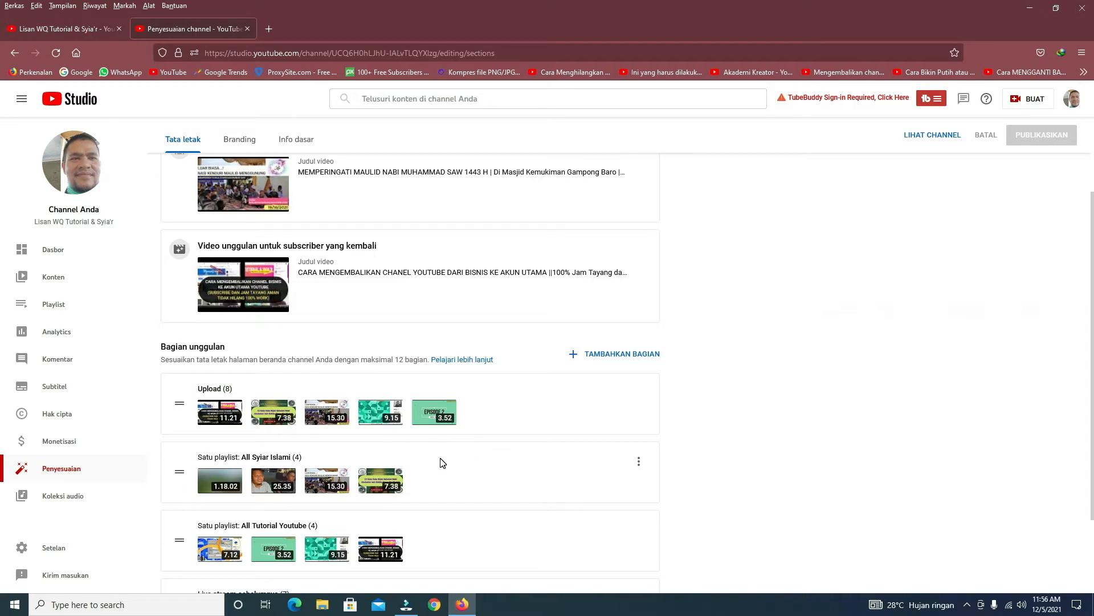
scroll(439, 462, "down", 3)
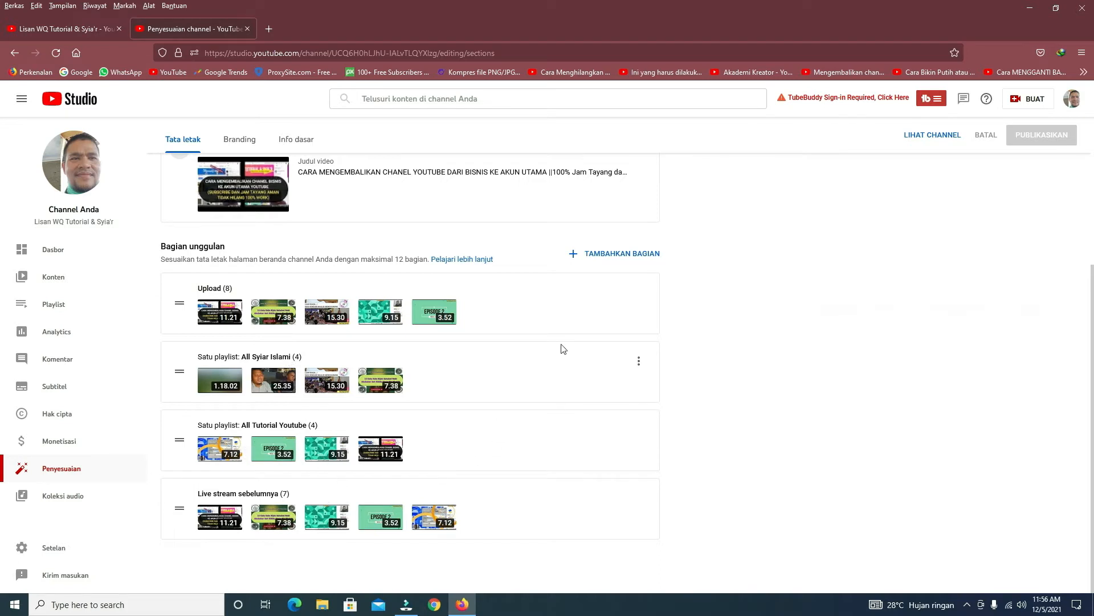
left_click(575, 259)
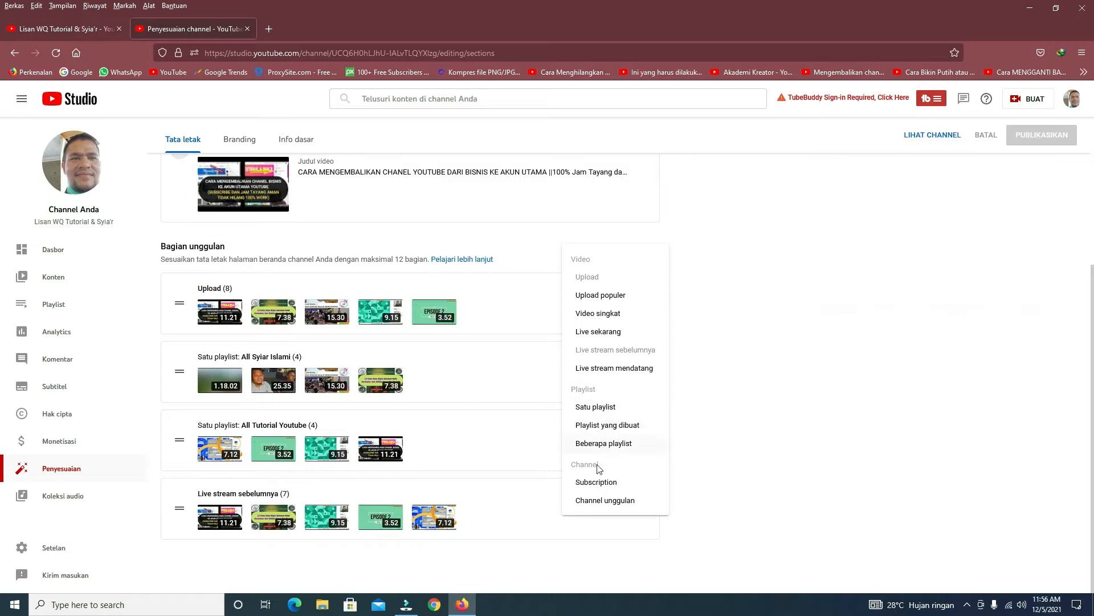
key("F5")
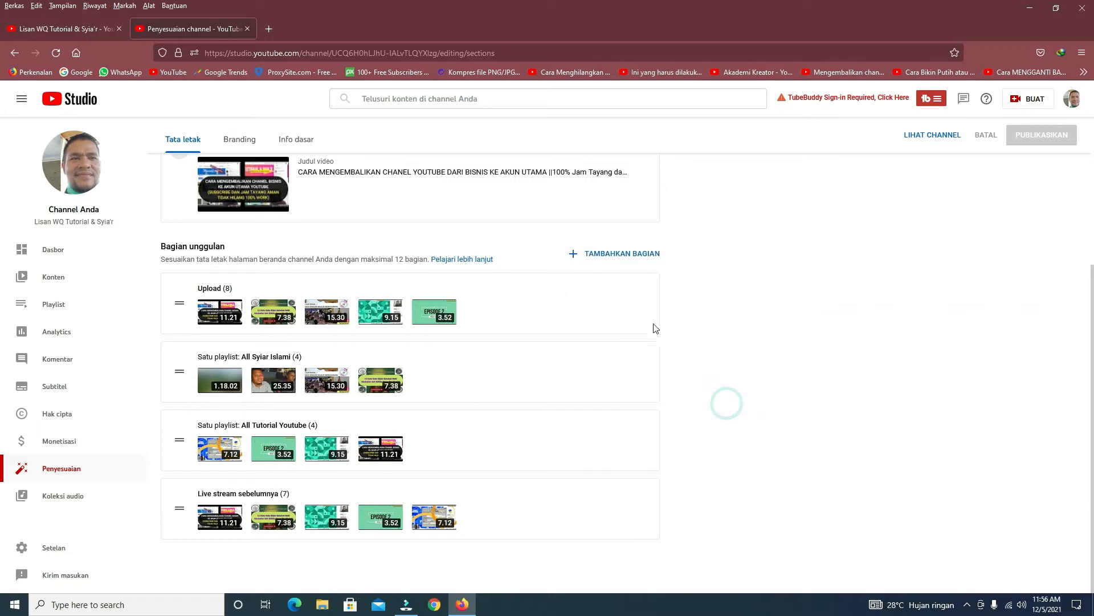
- Review the channel's branding settings for the profile photo, banner image and video watermark
left_click(239, 171)
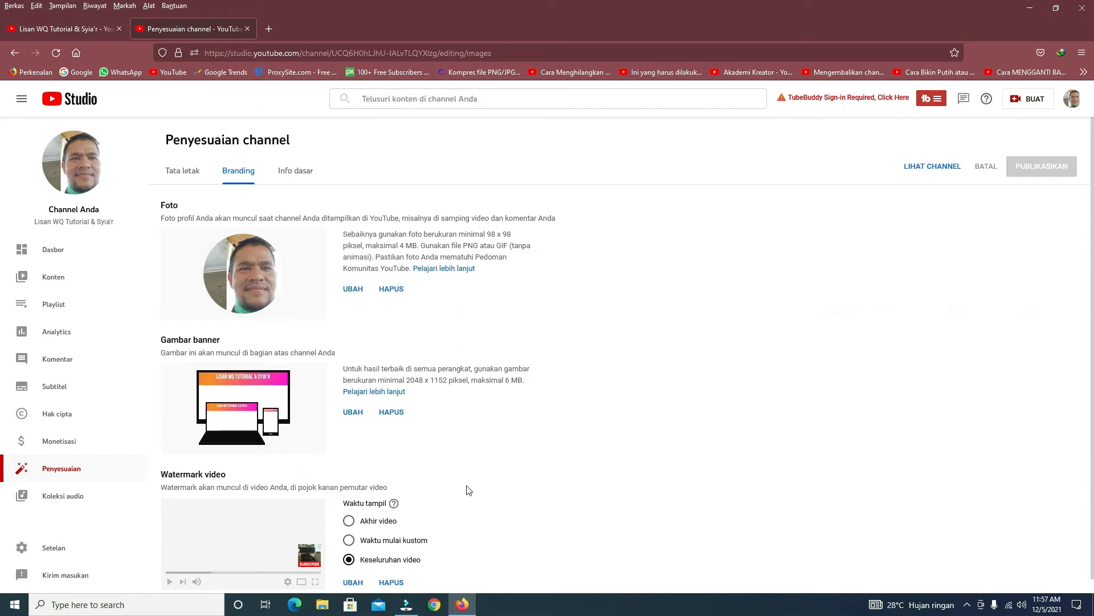
scroll(477, 498, "down", 1)
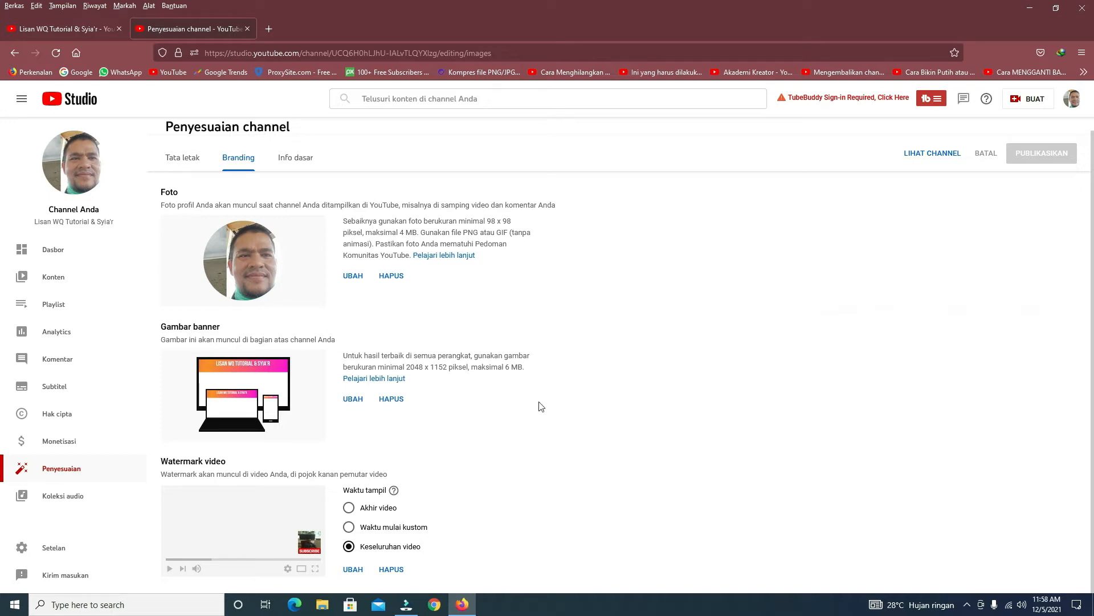
left_click(611, 370)
- Review the channel's basic info, including its description, translations, URLs, links and contact details
left_click(289, 163)
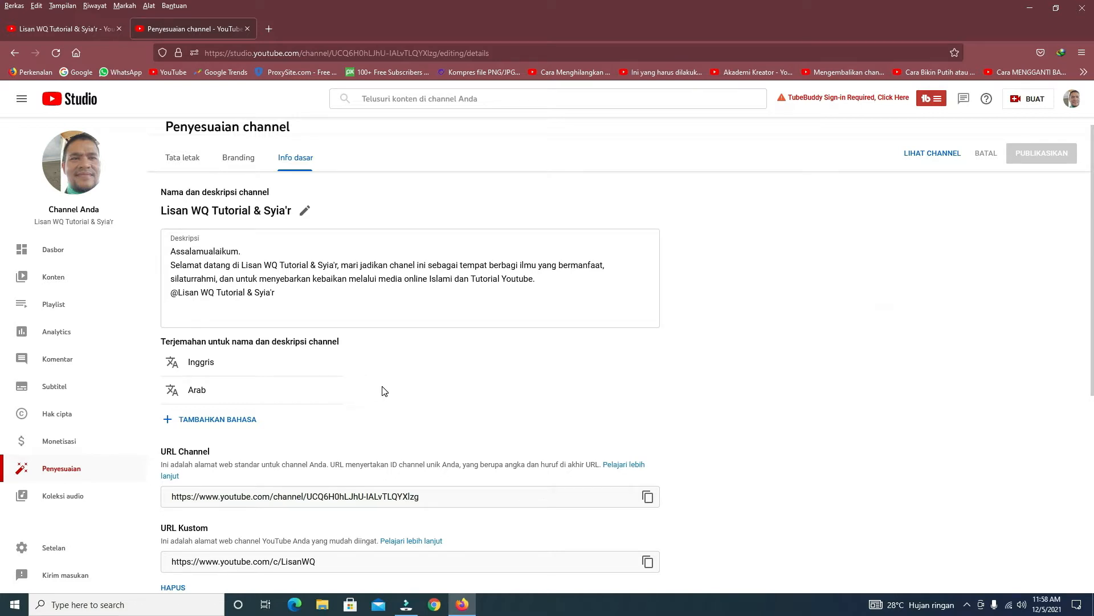
scroll(384, 389, "down", 2)
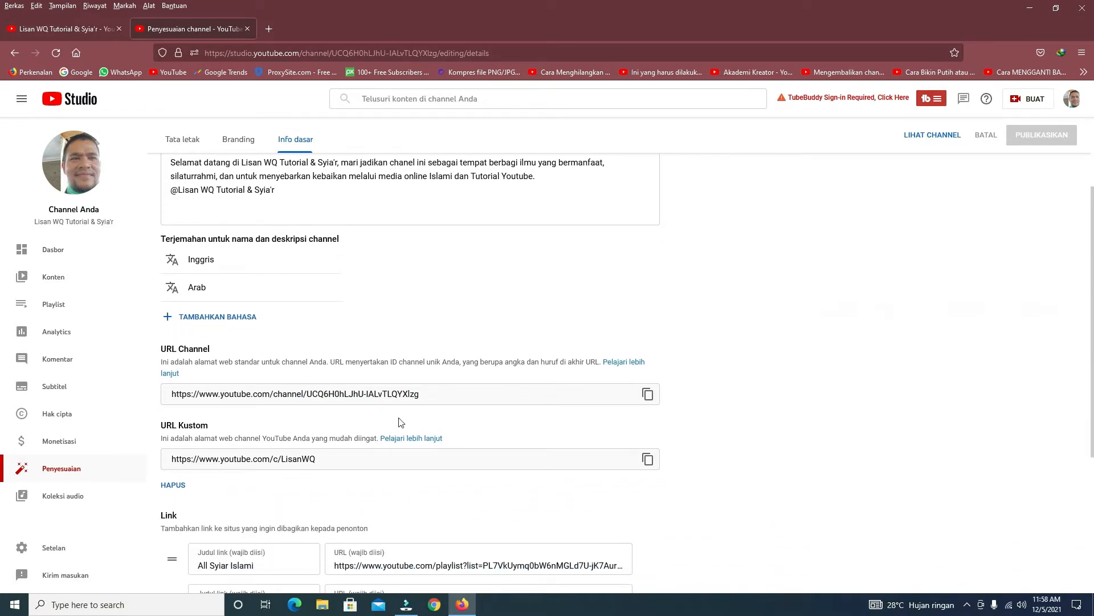
scroll(401, 425, "down", 3)
scroll(308, 428, "down", 1)
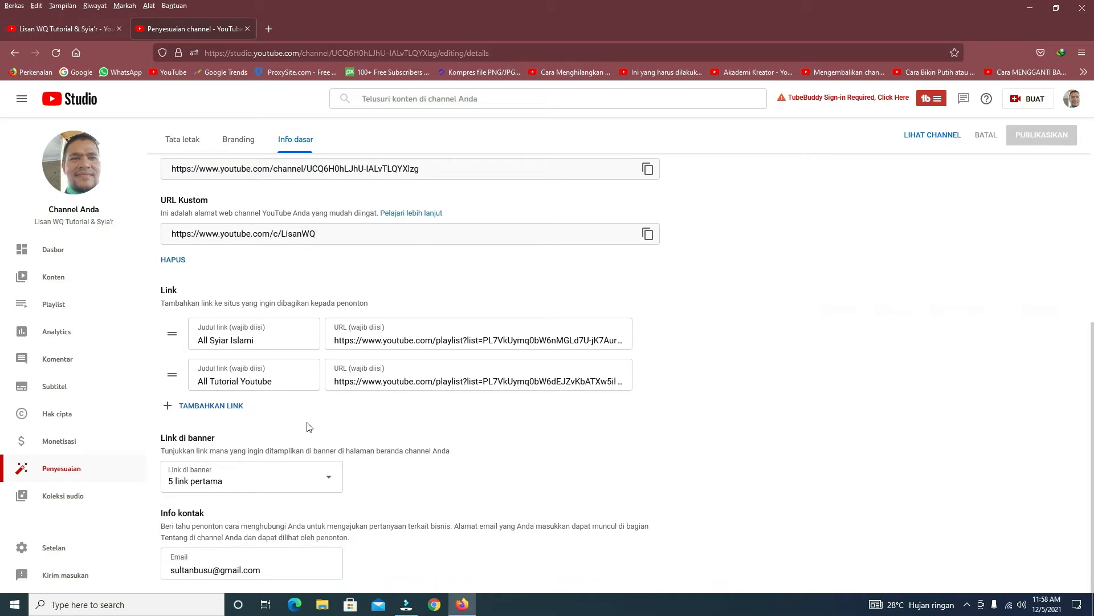
scroll(465, 413, "up", 6)
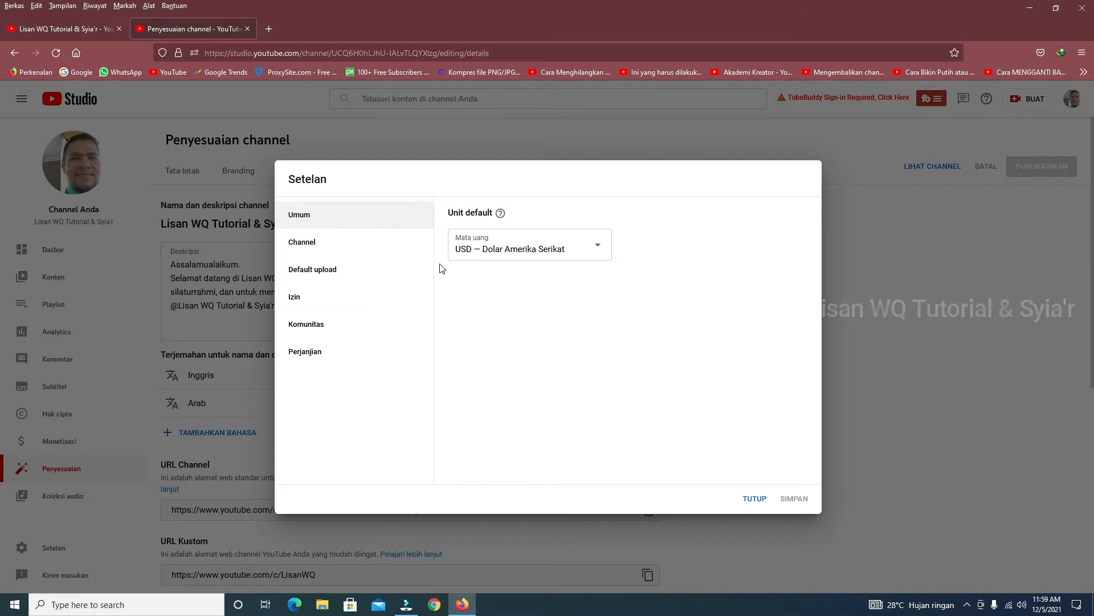
- Examine the country of residence and keywords in the channel's basic settings
left_click(315, 247)
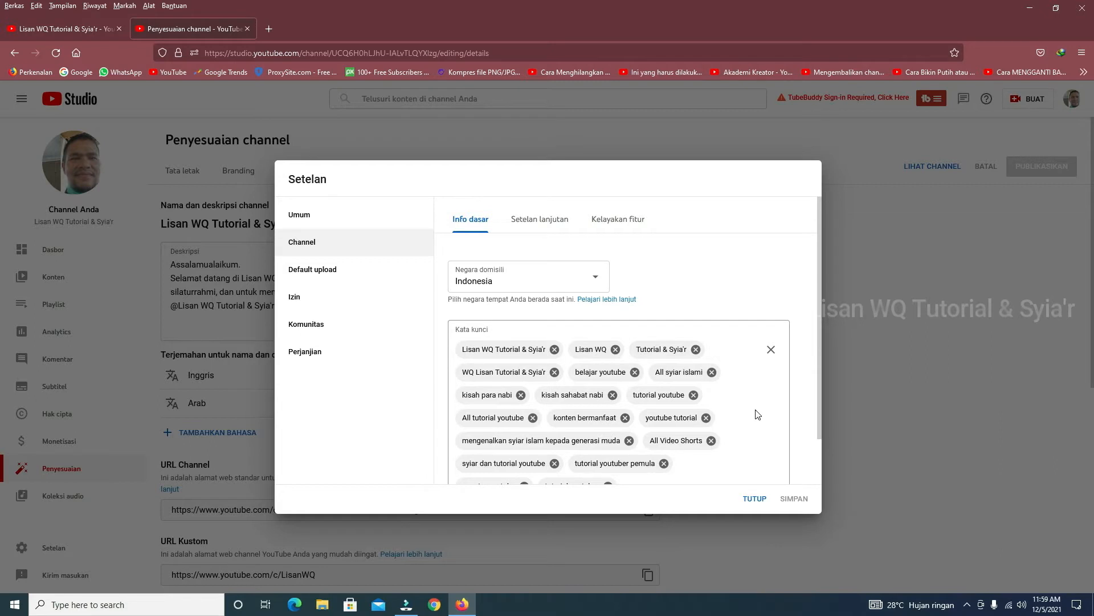
scroll(757, 415, "down", 2)
scroll(757, 414, "up", 2)
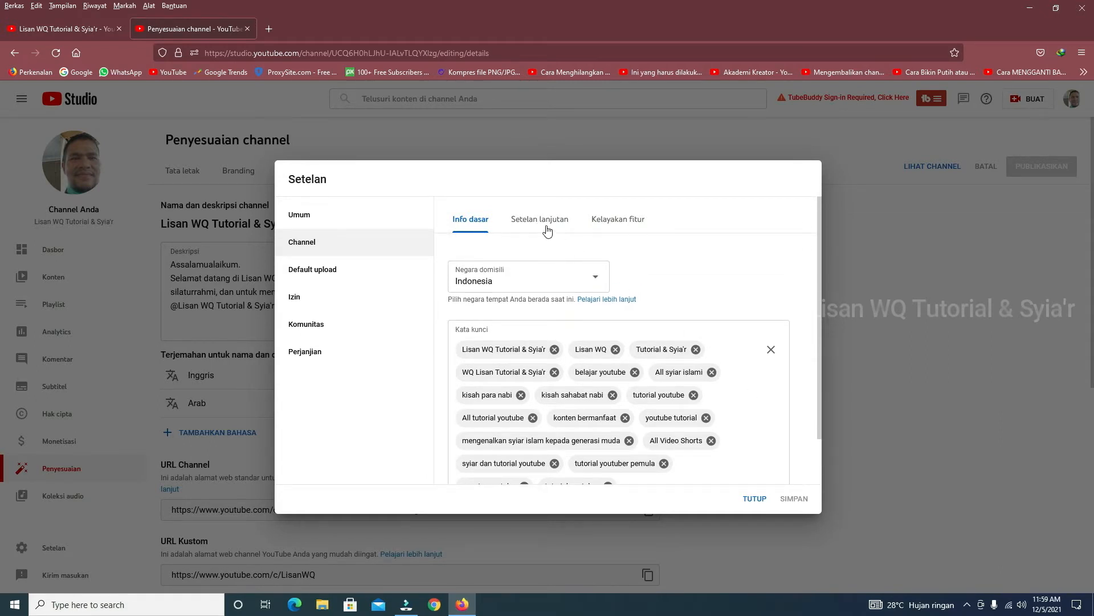
- Review the channel's advanced settings and feature eligibility, and close the settings without changes
left_click(542, 223)
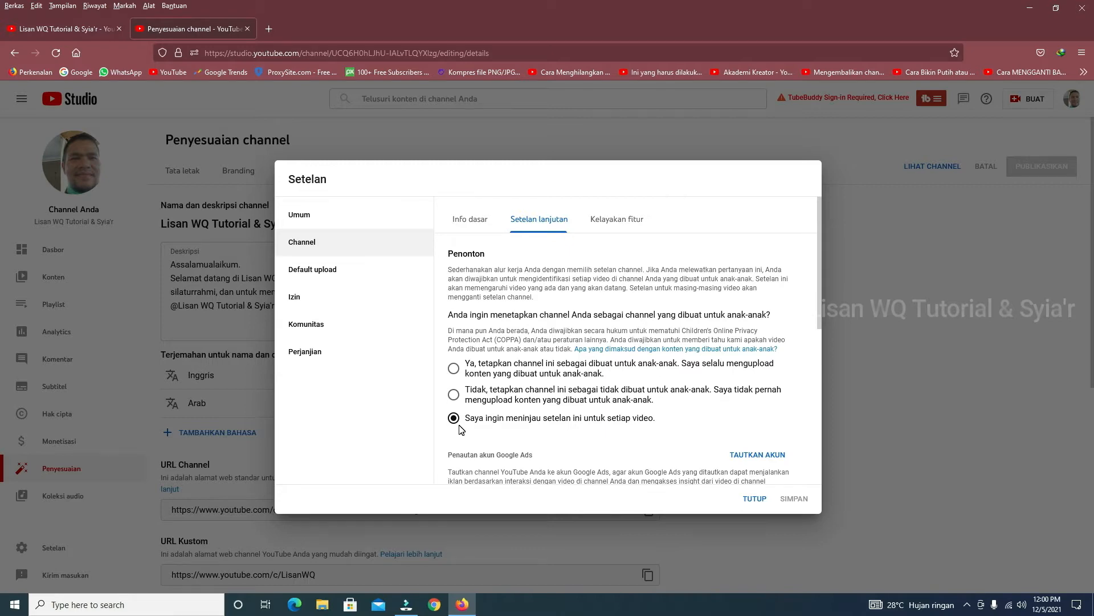
scroll(697, 405, "down", 5)
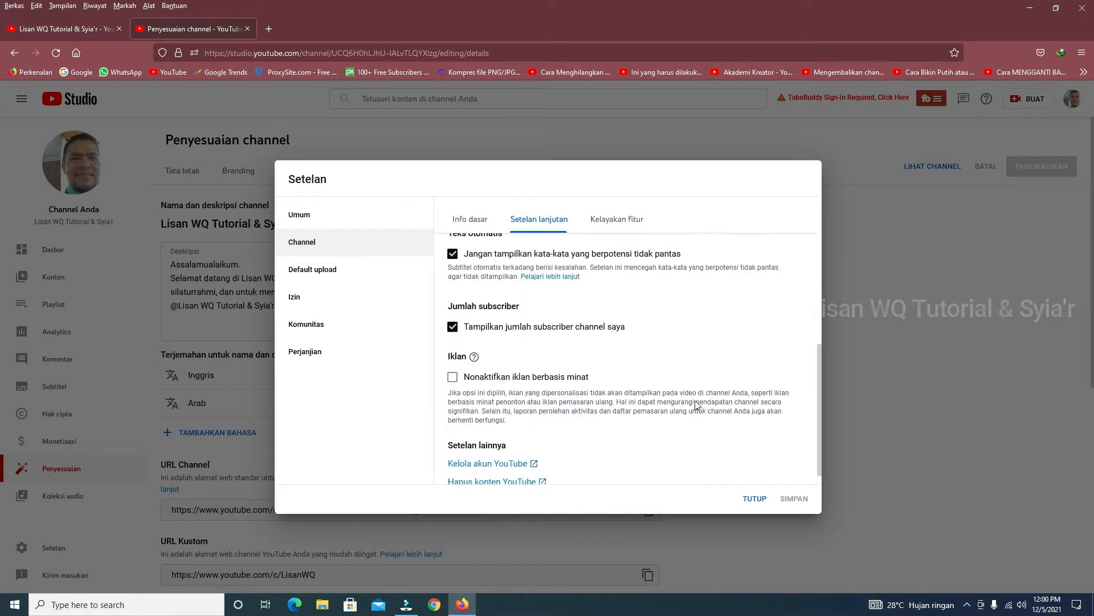
scroll(693, 387, "up", 4)
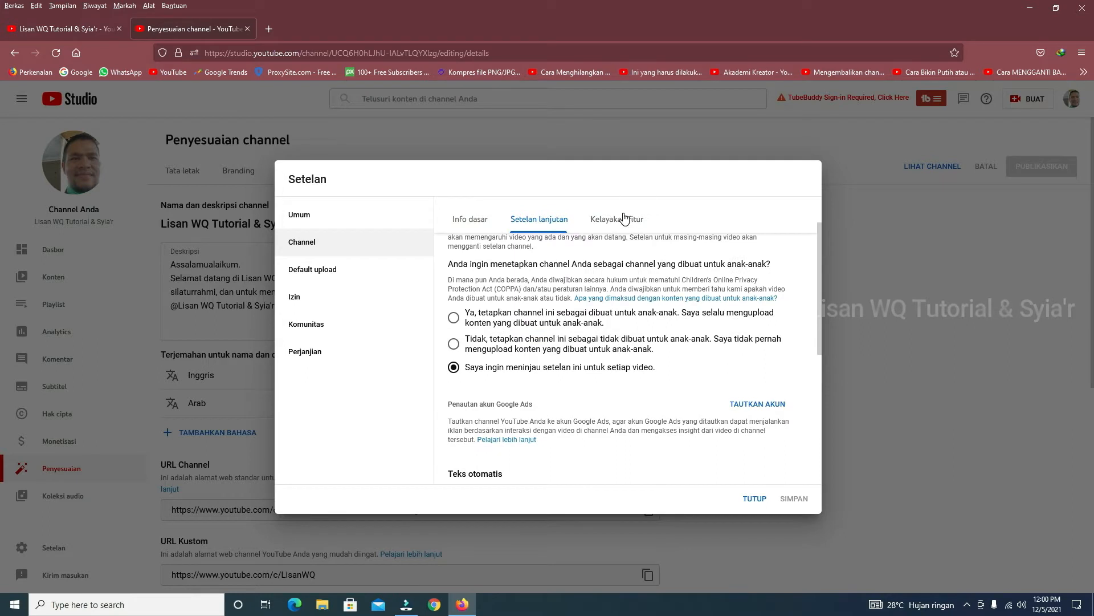
left_click(624, 218)
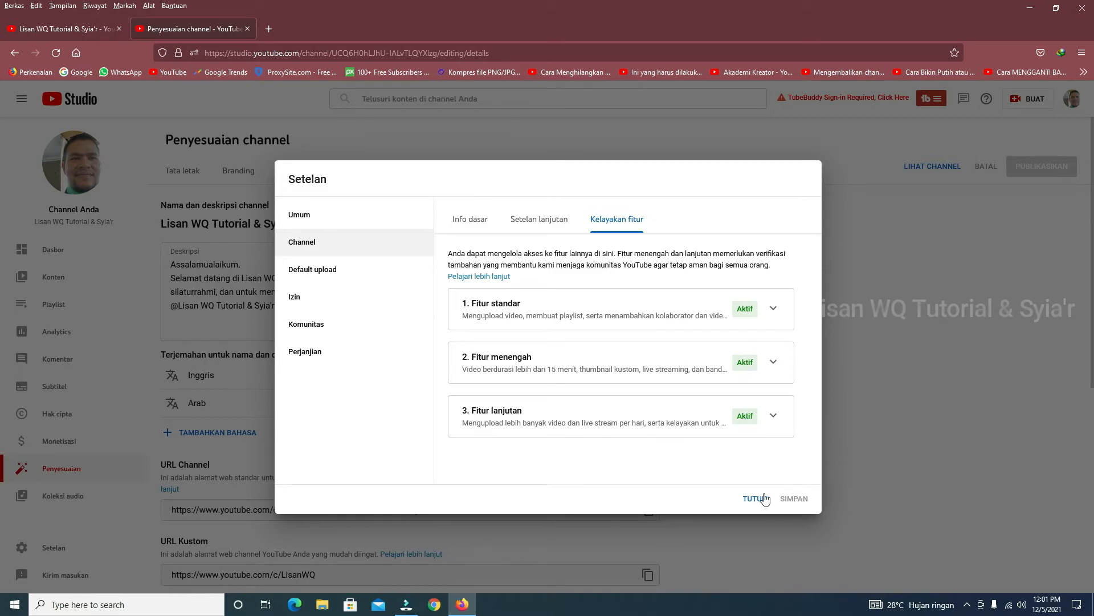
left_click(755, 500)
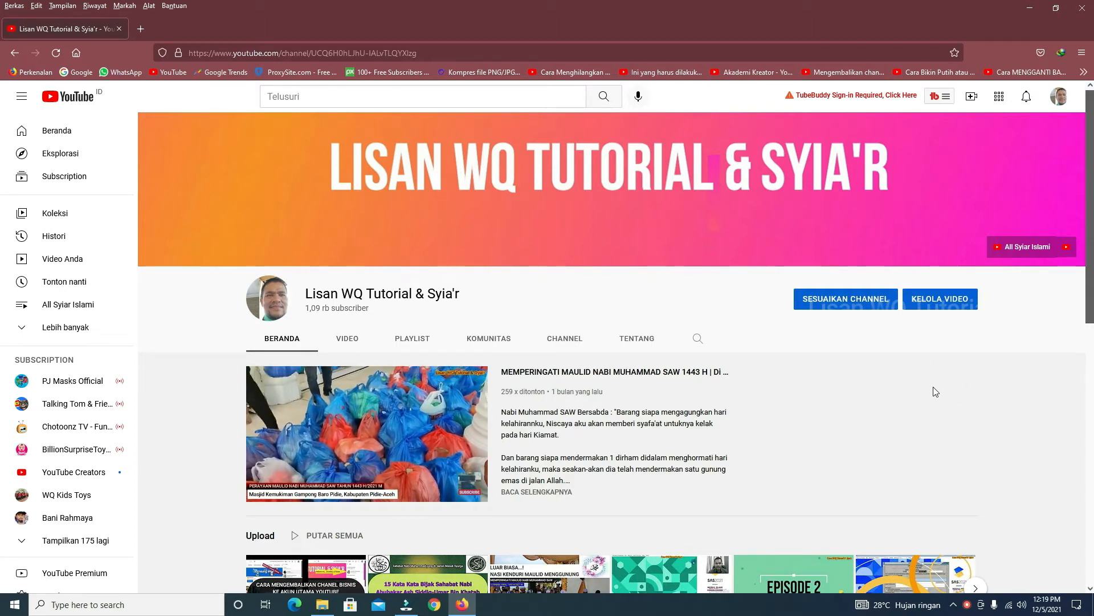
- Open the channel's video management page and look through the whole list of uploads
left_click(946, 305)
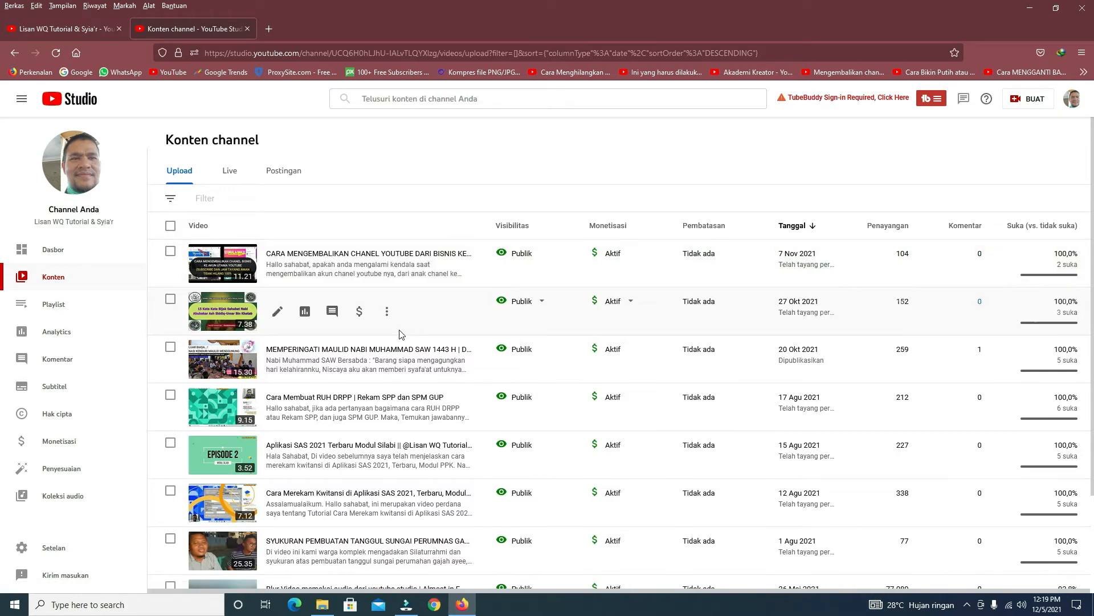
scroll(402, 320, "down", 1)
scroll(365, 279, "up", 1)
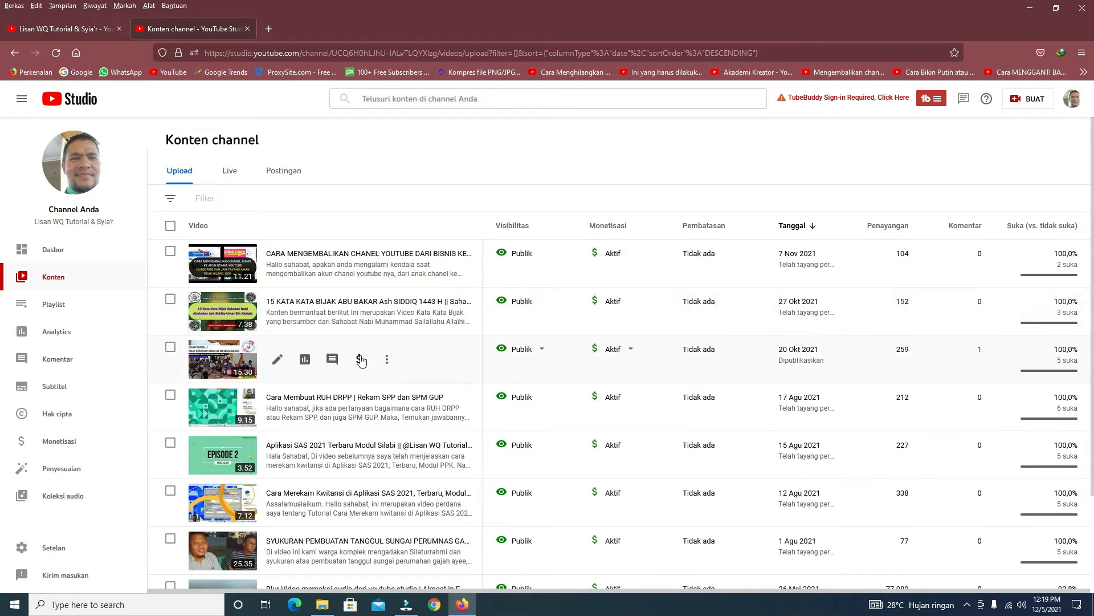
scroll(369, 371, "down", 2)
scroll(374, 386, "up", 2)
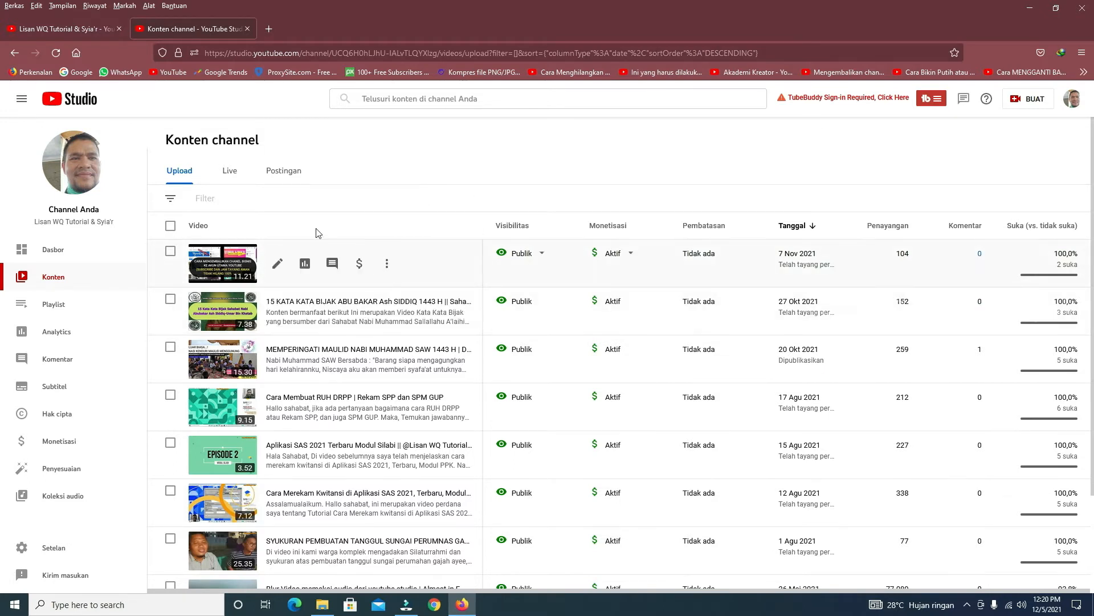
scroll(291, 495, "down", 3)
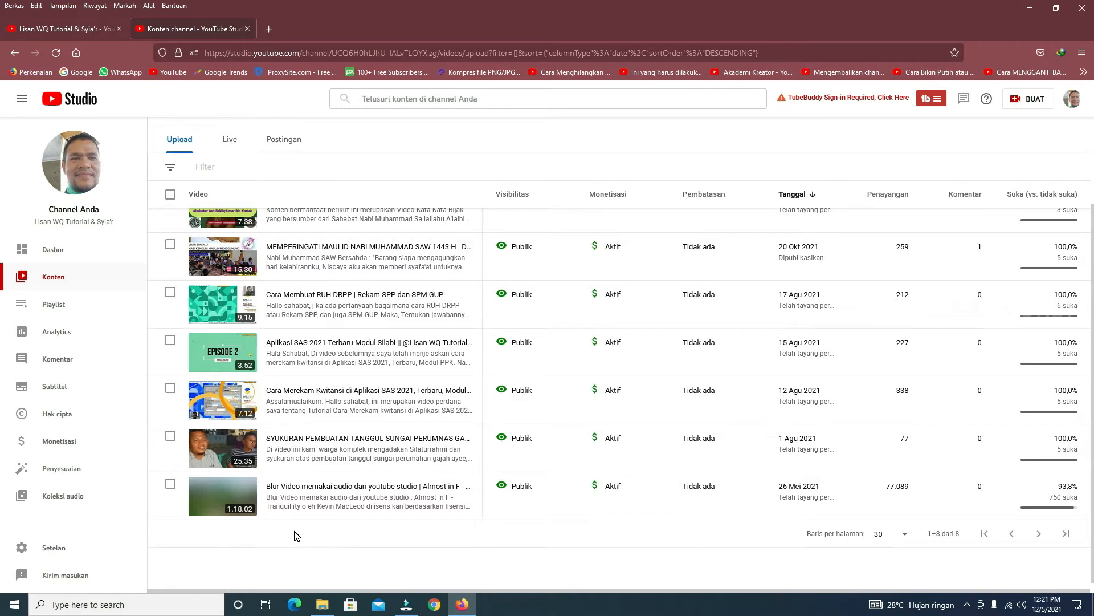
- Examine the date, views and likes of the "Blur Video memakai audio dari youtube studio" upload and compare it with the other videos
mouse_move(351, 510)
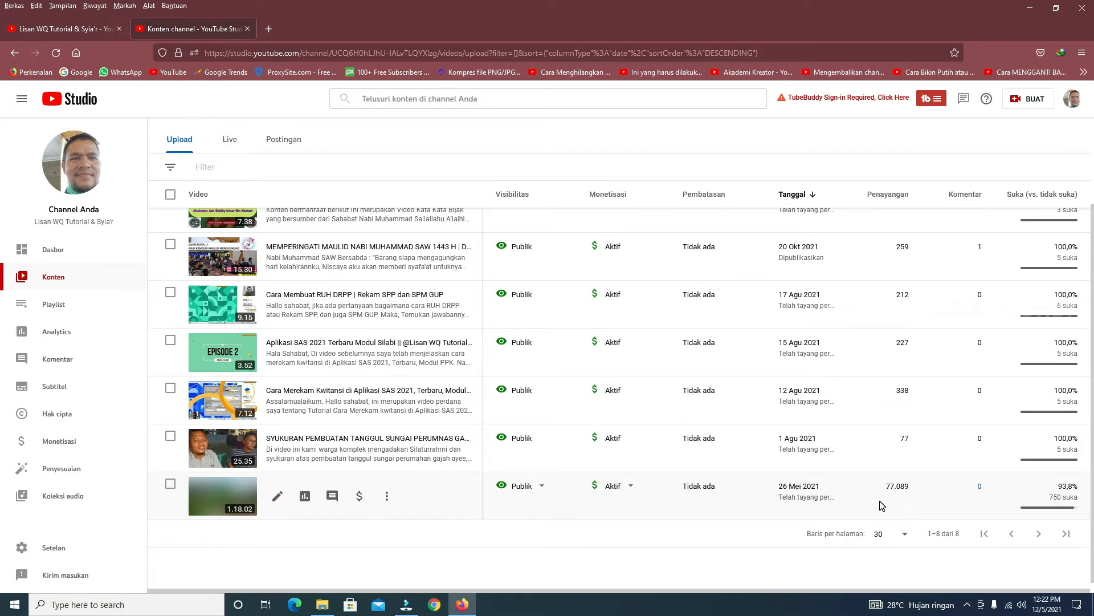
mouse_move(655, 509)
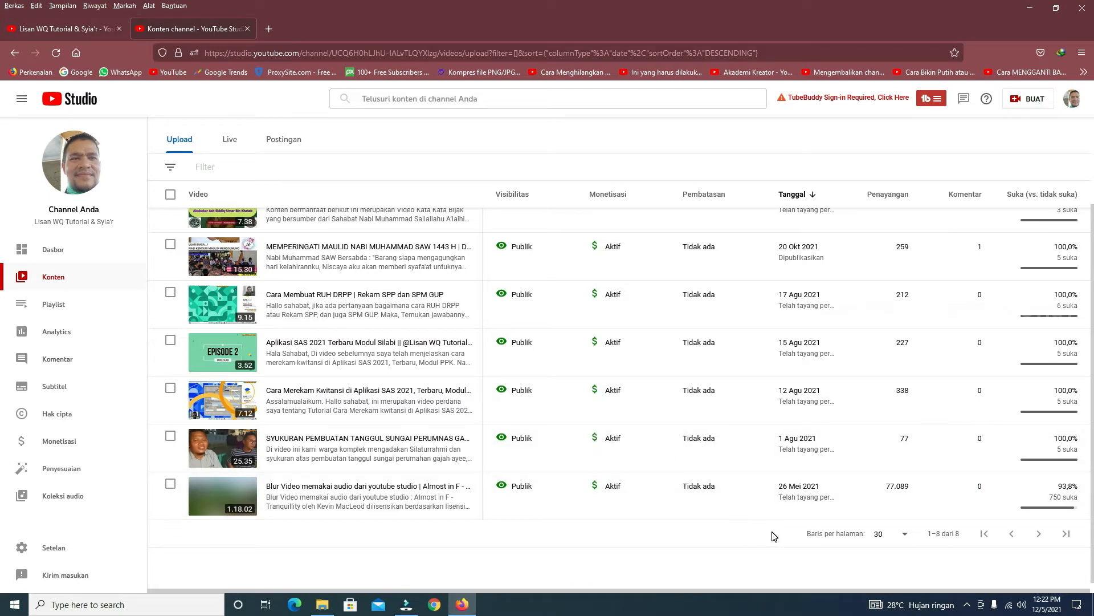
mouse_move(386, 499)
mouse_move(489, 491)
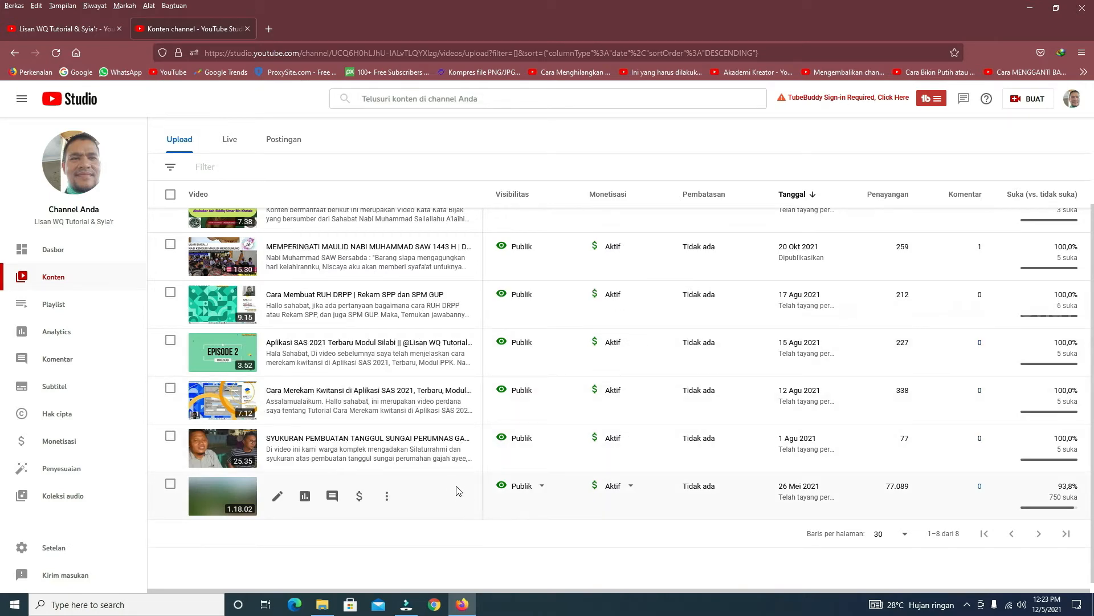
scroll(449, 483, "up", 2)
scroll(365, 399, "down", 3)
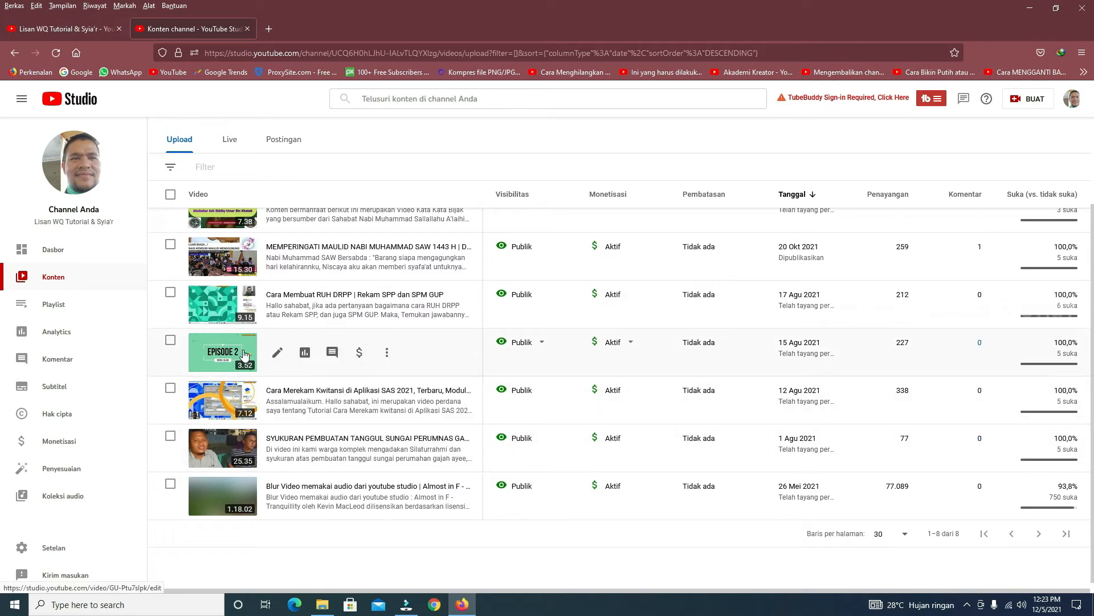
scroll(268, 267, "up", 2)
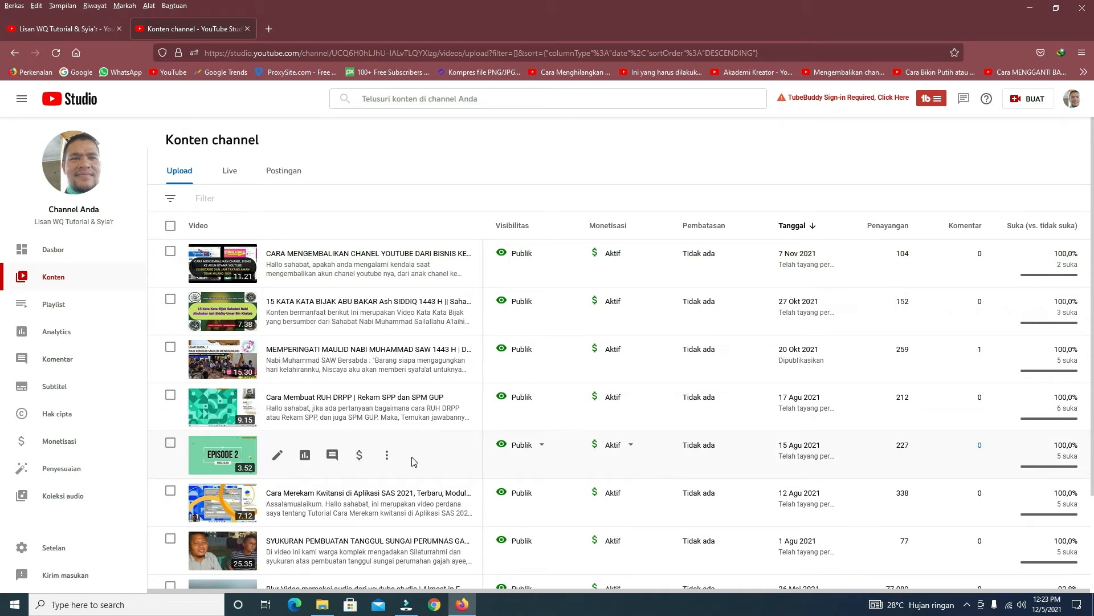
scroll(414, 461, "down", 1)
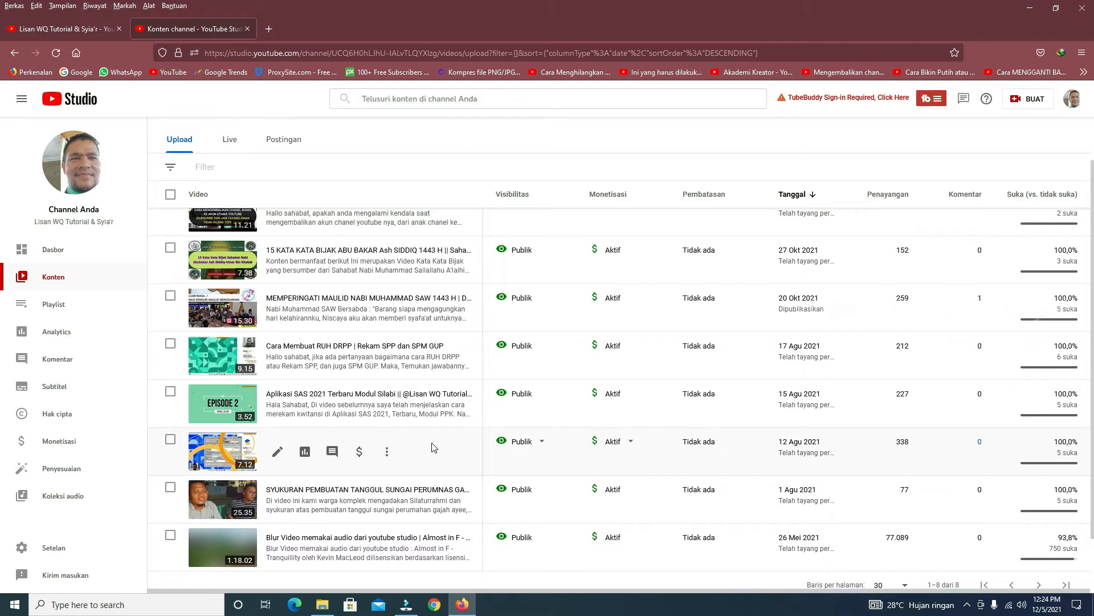
scroll(433, 447, "up", 2)
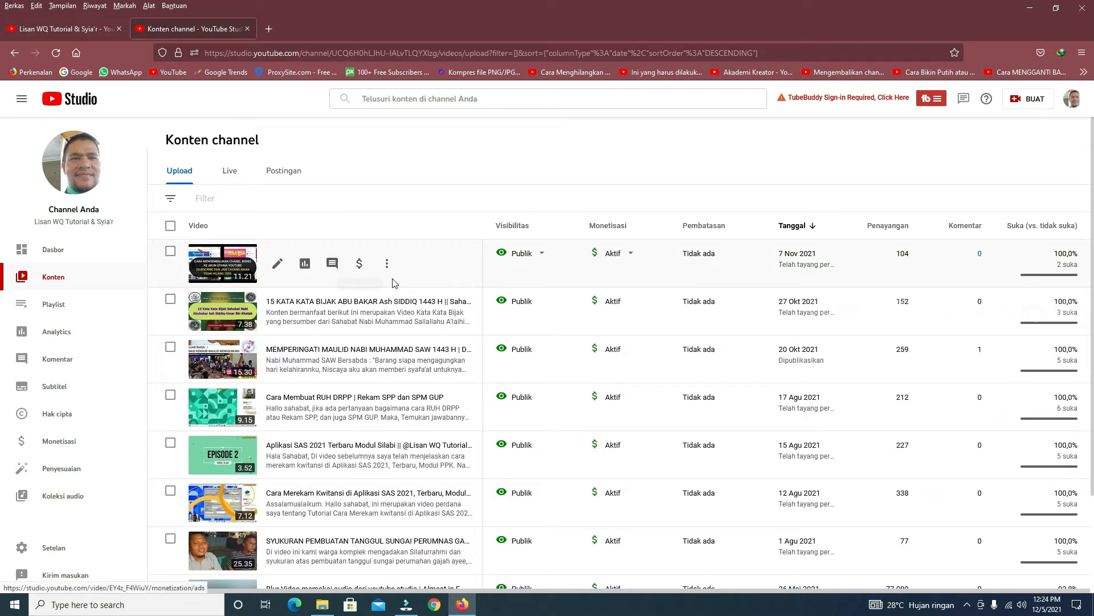
- Open the details of the newest upload, "CARA MENGEMBALIKAN CHANEL YOUTUBE DARI BISNIS KE AKUN UTAMA", in a new browser tab and switch to it
right_click(276, 271)
left_click(307, 280)
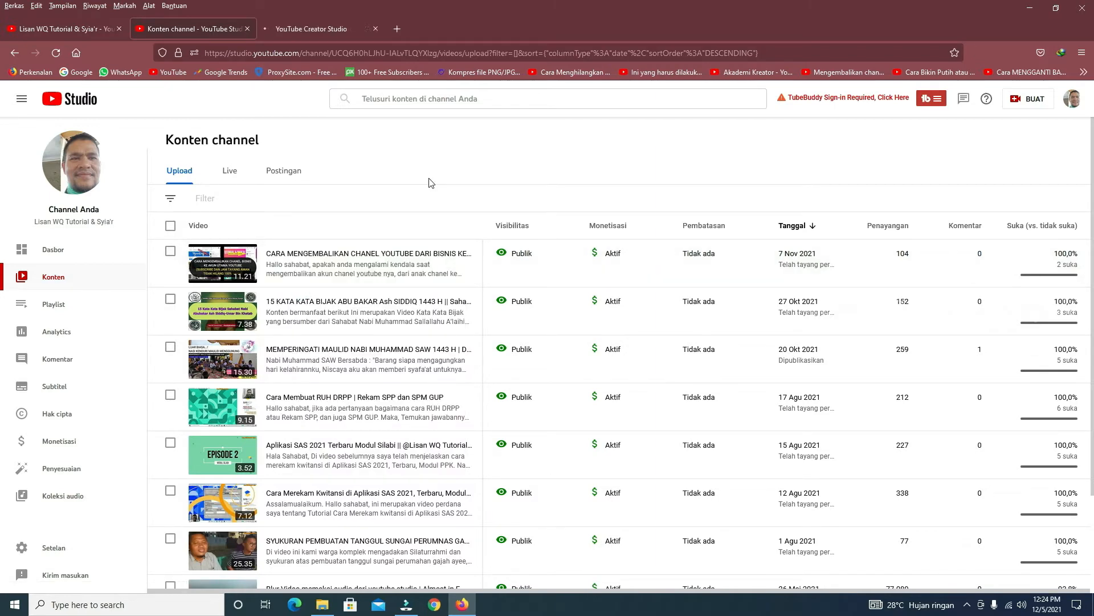
left_click(323, 28)
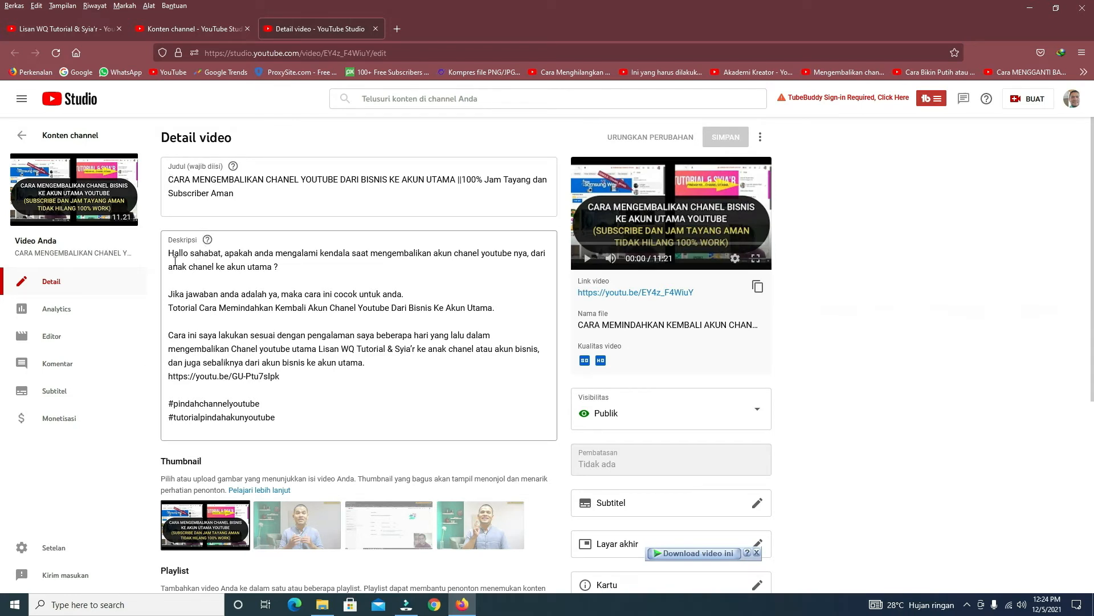
- Look through the newest upload's details from the title and description down to its tags, and return to the title
scroll(228, 371, "down", 3)
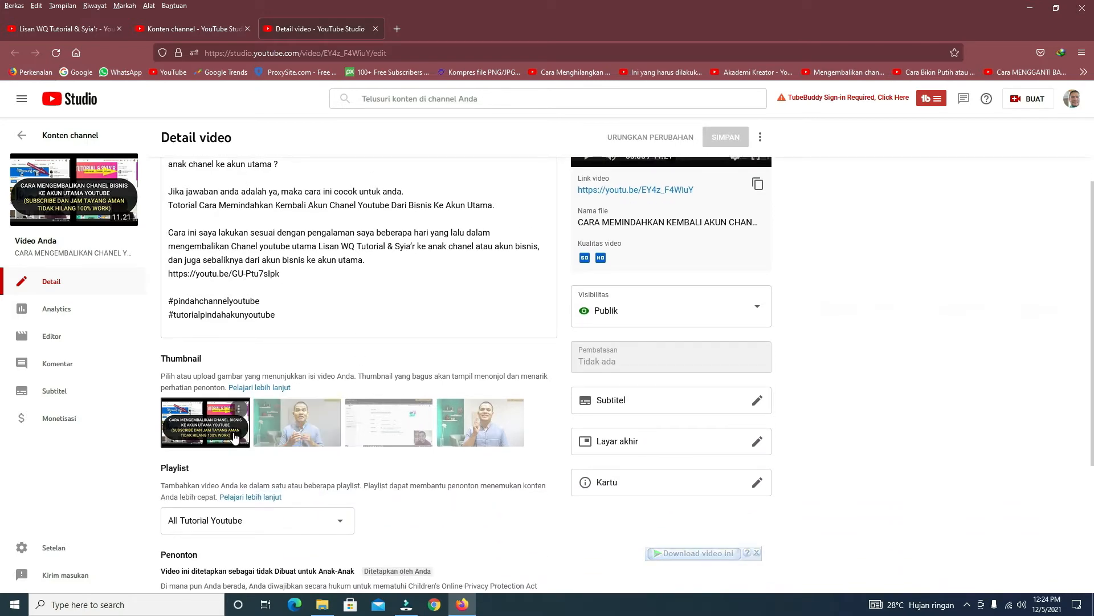
scroll(392, 394, "down", 3)
scroll(364, 384, "down", 7)
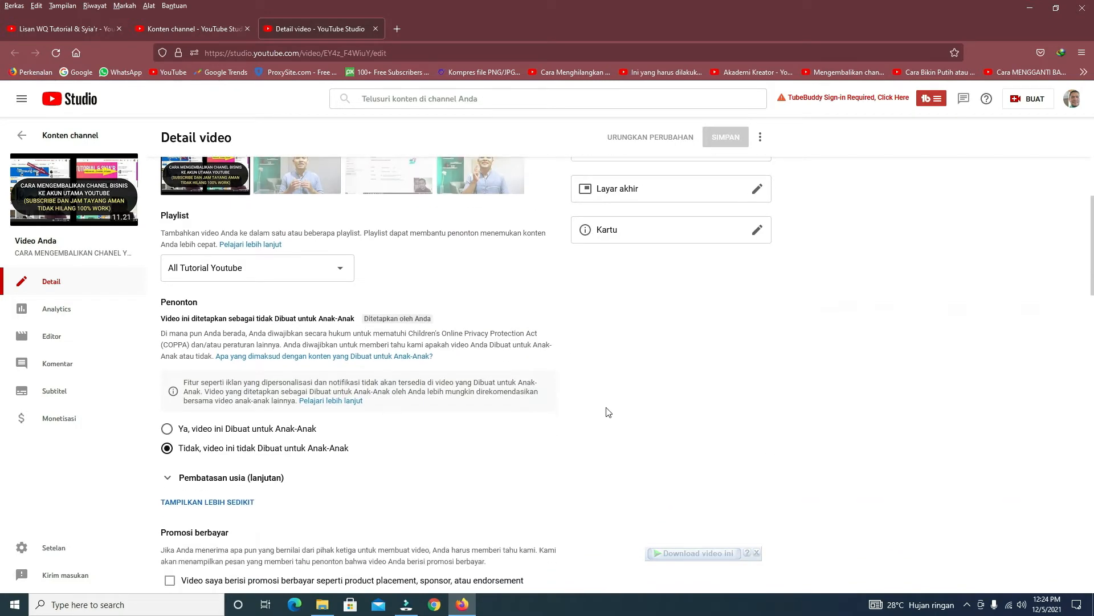
scroll(433, 460, "down", 3)
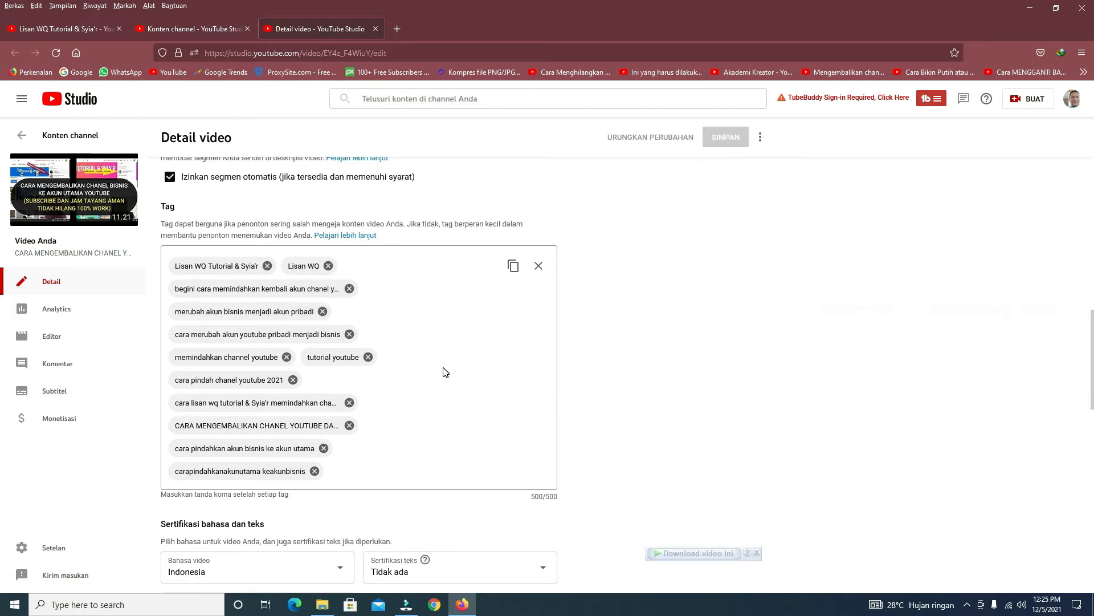
scroll(446, 372, "up", 10)
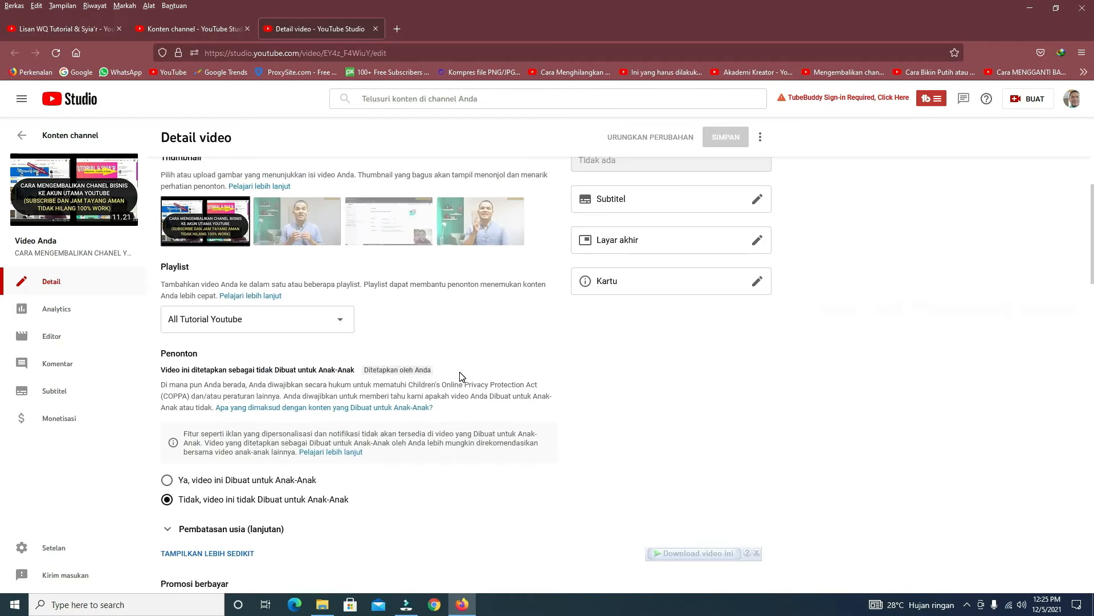
scroll(461, 375, "up", 5)
scroll(446, 368, "up", 1)
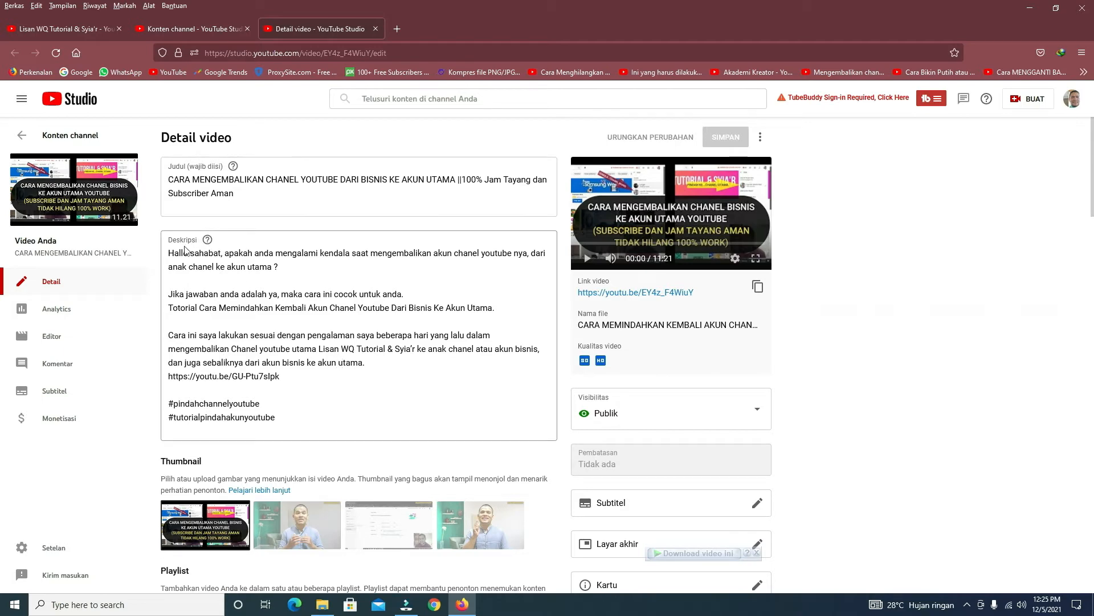
- Examine the video's thumbnail, playlist, audience, age restriction and paid promotion settings
scroll(217, 329, "down", 3)
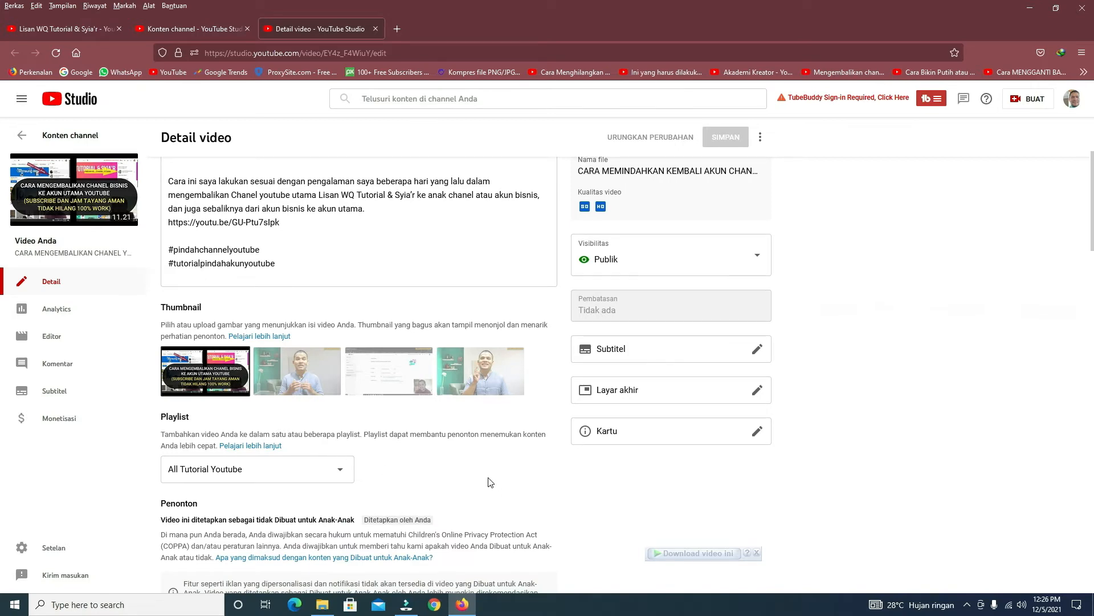
scroll(486, 476, "down", 1)
scroll(487, 476, "down", 3)
scroll(484, 478, "down", 3)
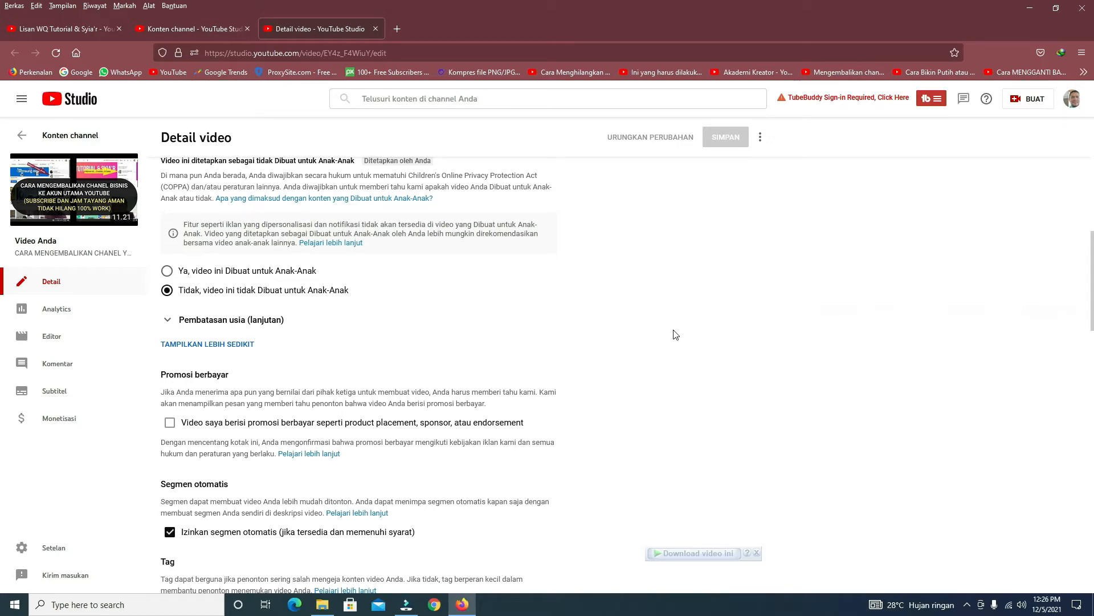
scroll(671, 334, "down", 2)
scroll(322, 251, "up", 1)
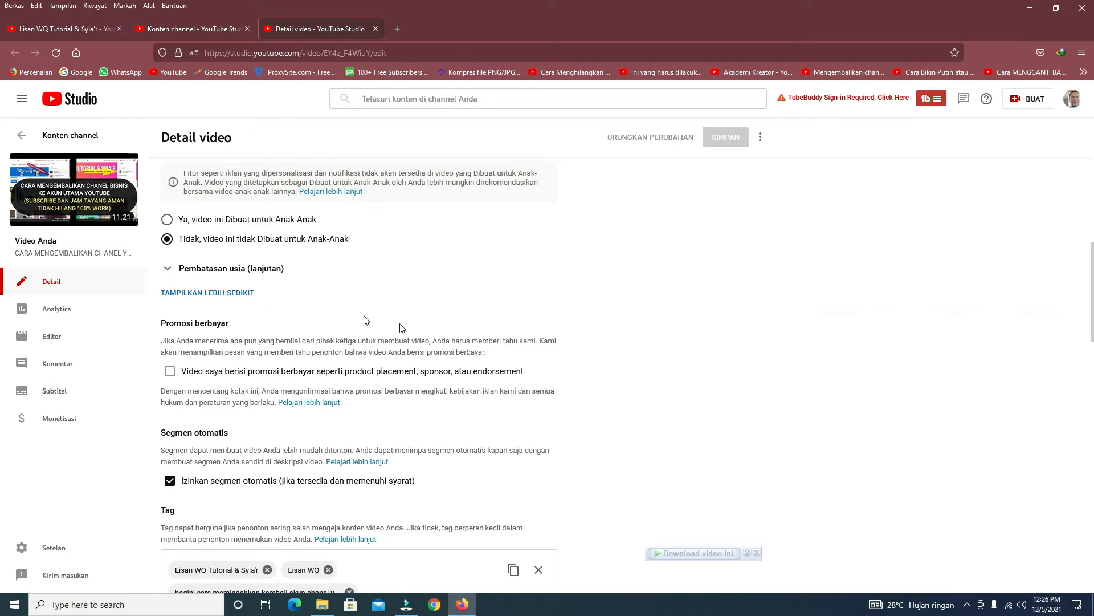
- Examine the video's automatic chapters, tags, language and recording date settings
scroll(403, 329, "down", 3)
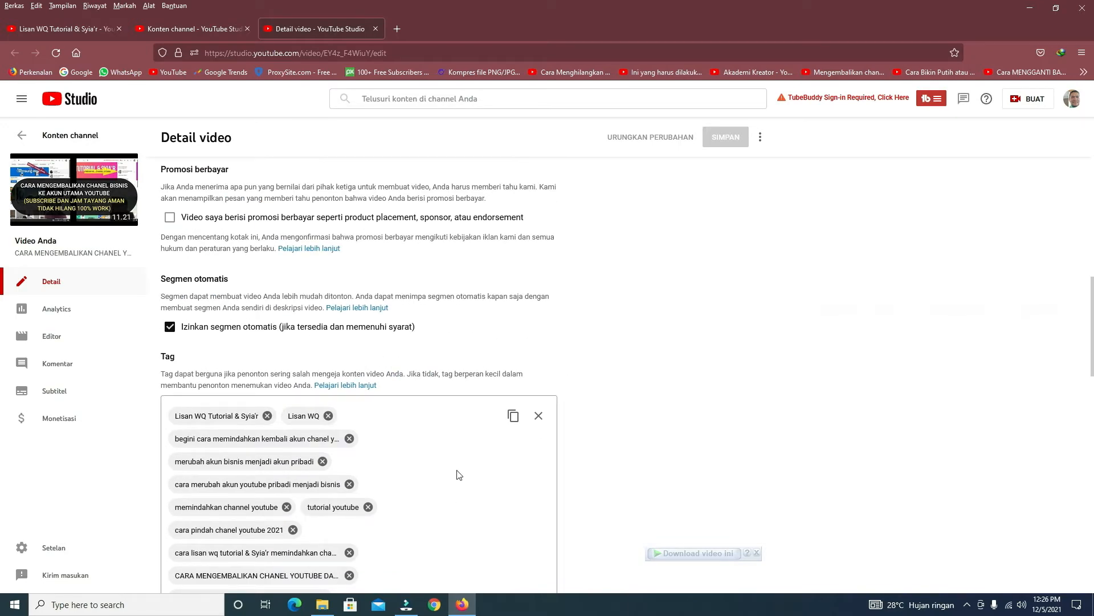
scroll(450, 474, "down", 2)
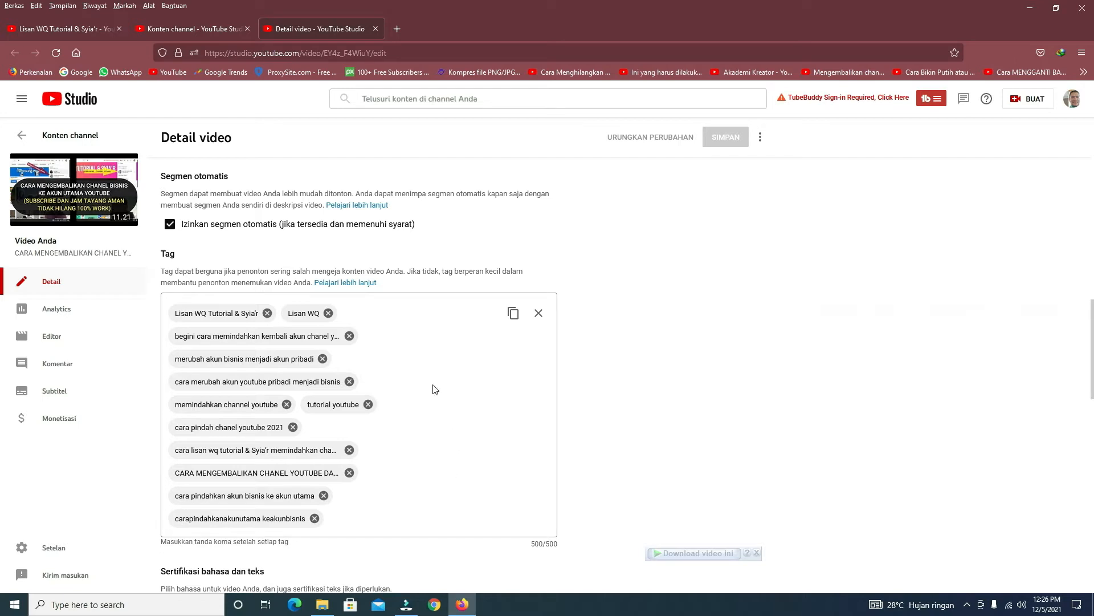
scroll(436, 421, "down", 2)
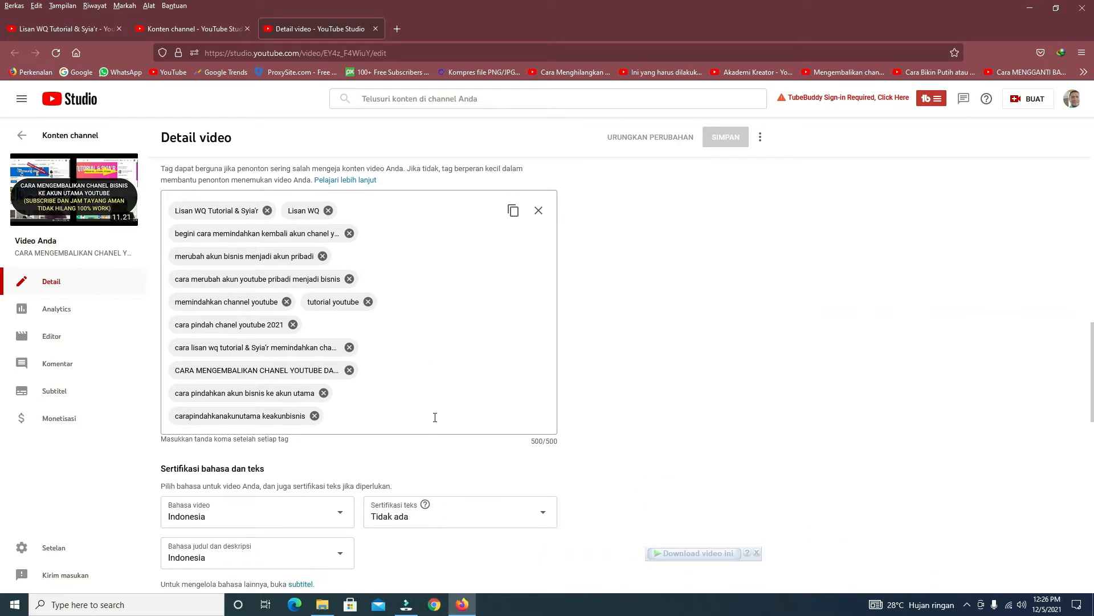
scroll(441, 413, "down", 2)
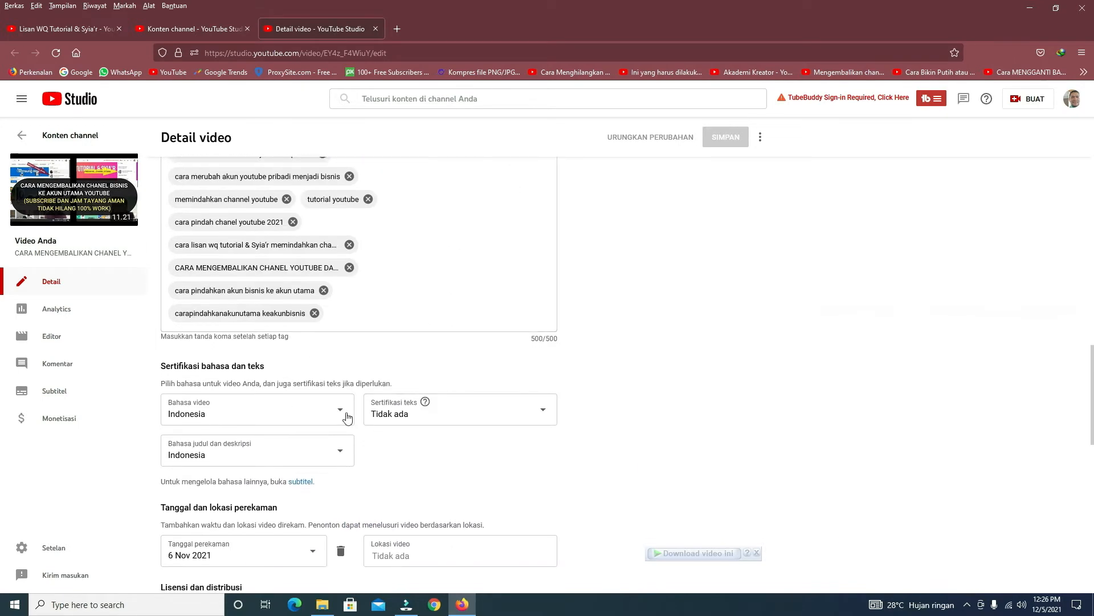
scroll(449, 456, "down", 2)
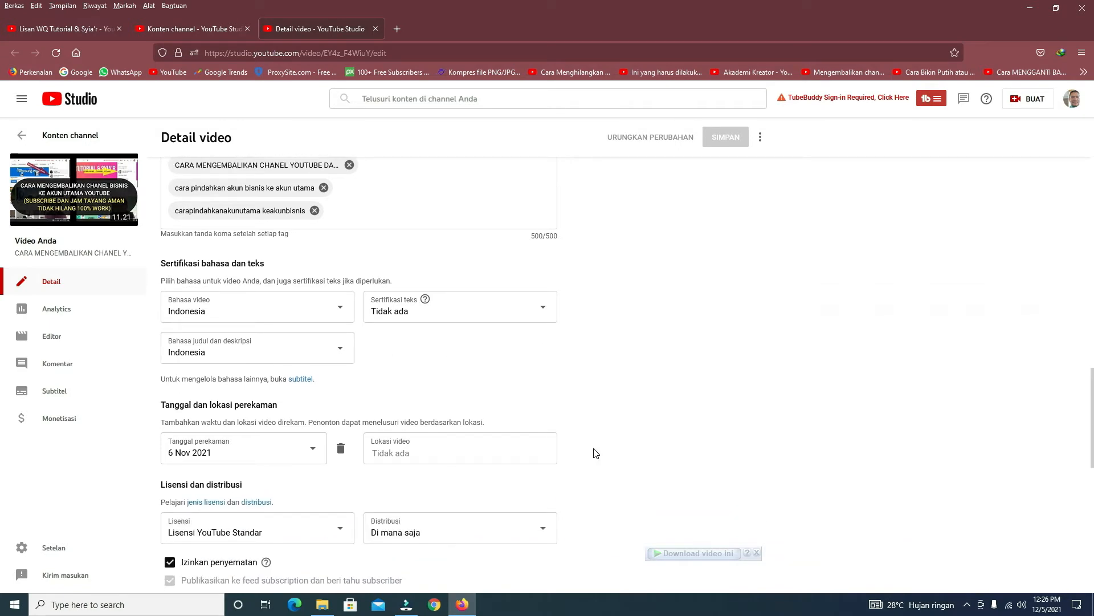
- View the licence choices for the video and keep "Lisensi YouTube Standar"
scroll(596, 453, "down", 2)
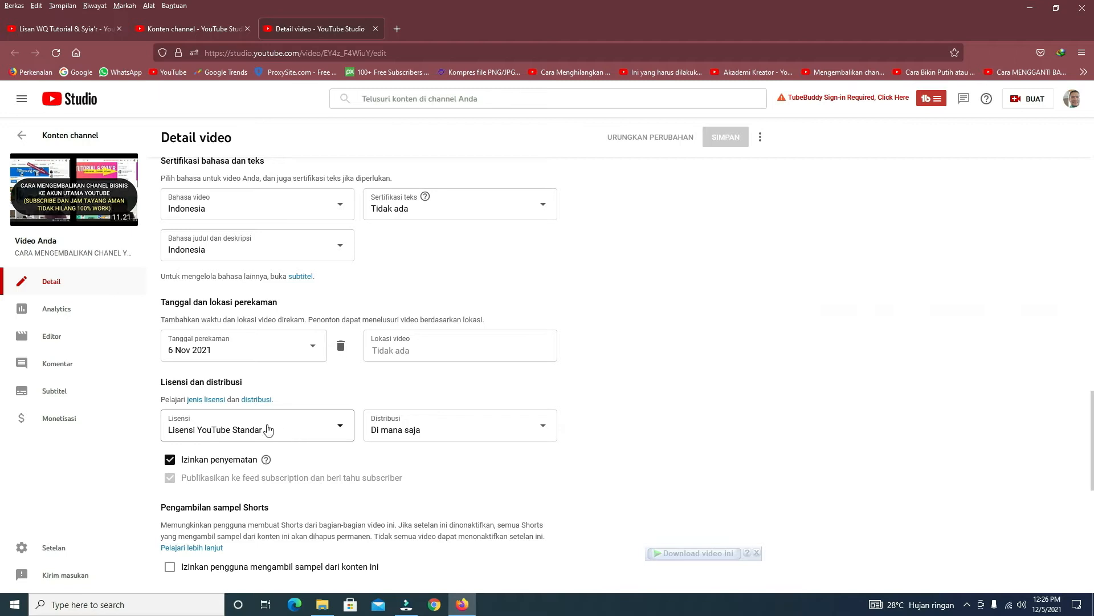
left_click(329, 433)
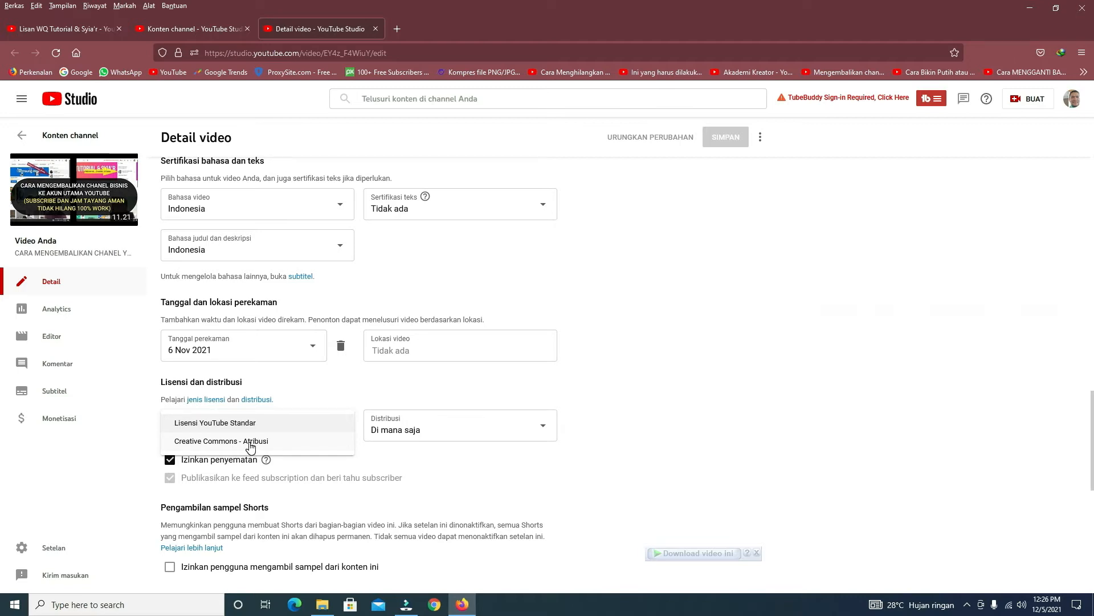
left_click(411, 386)
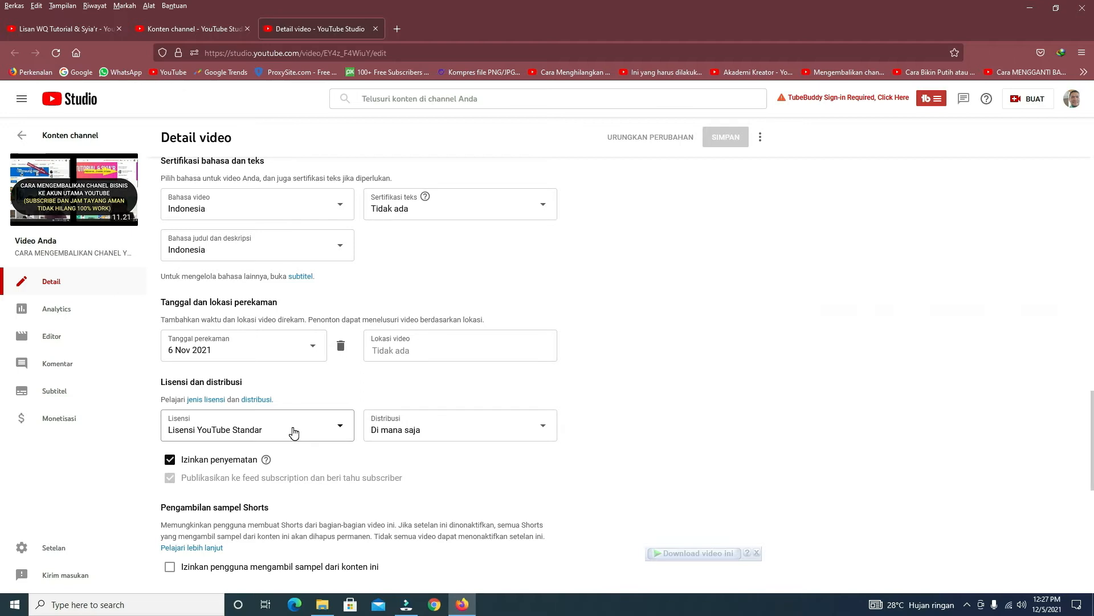
- View the video's category choices, keeping "Blog & Orang", and check the comment, rating and live chat settings
scroll(716, 439, "down", 3)
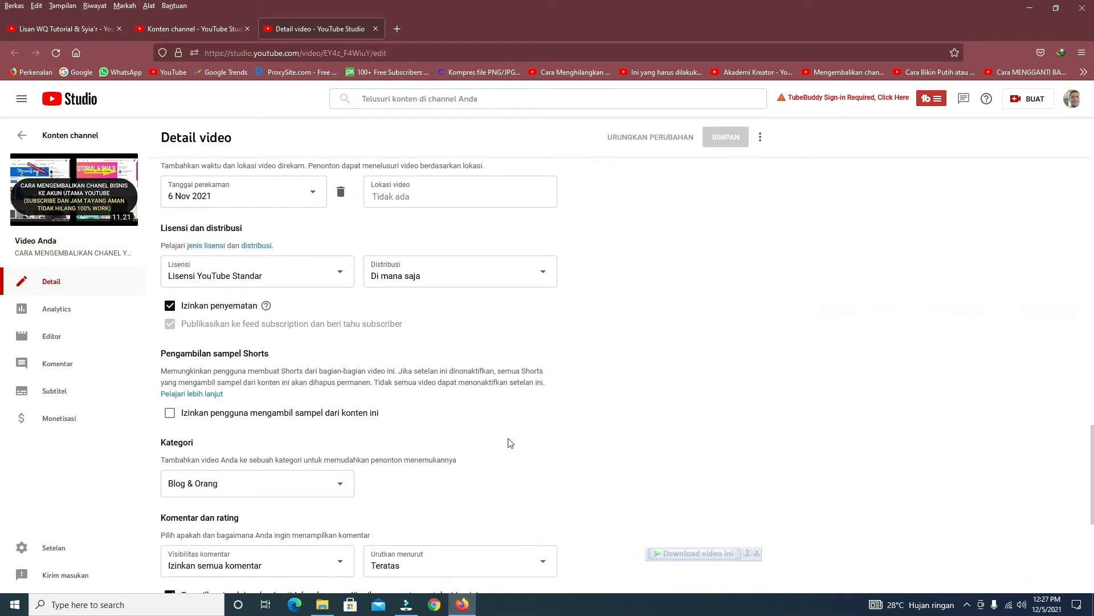
scroll(511, 443, "down", 2)
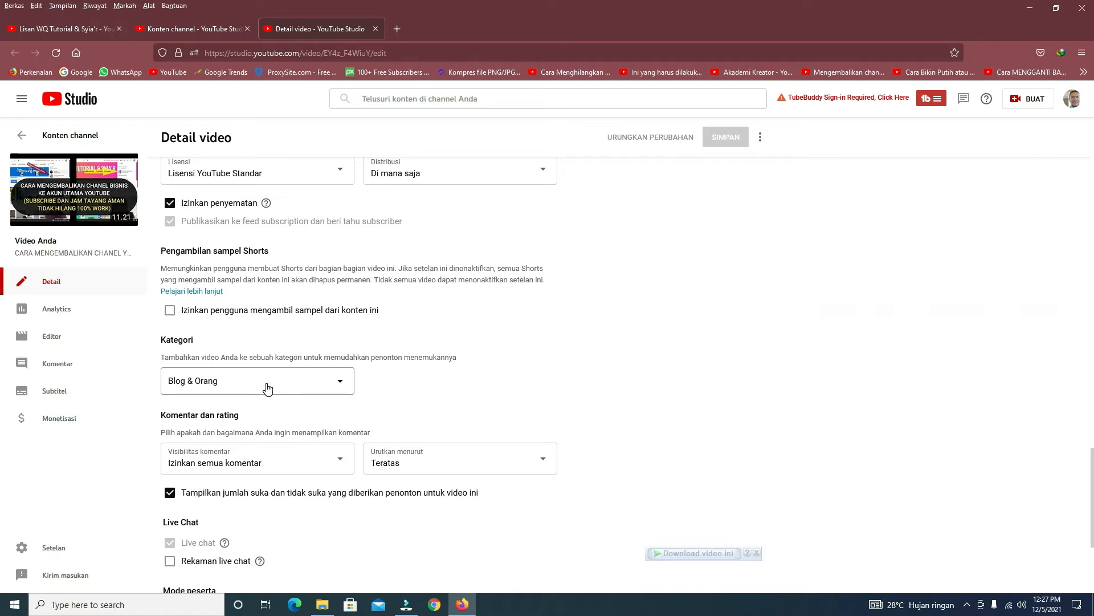
left_click(291, 383)
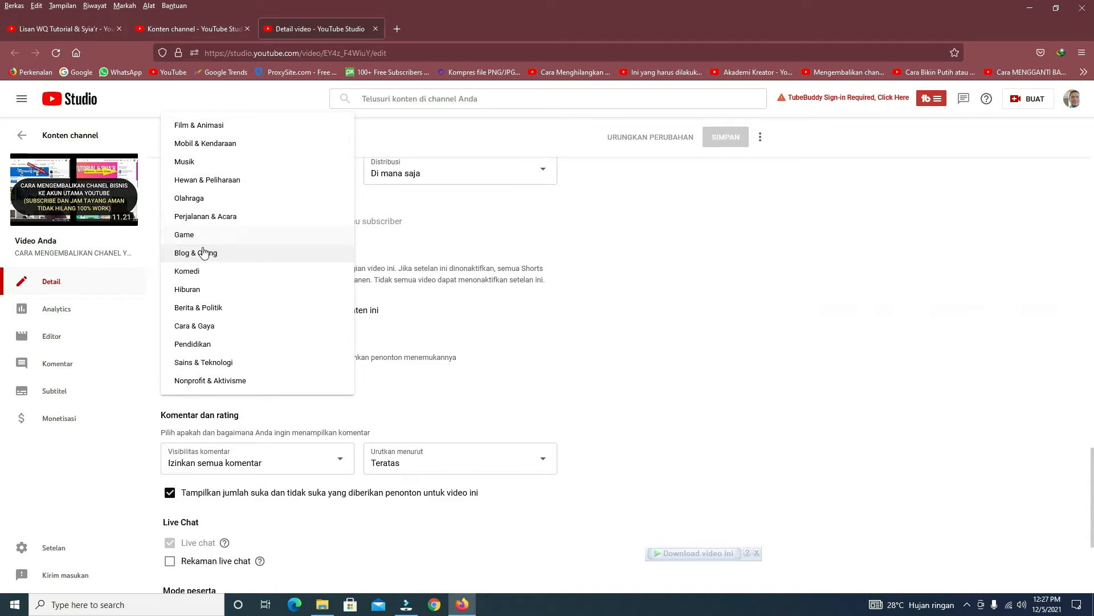
left_click(705, 405)
scroll(690, 407, "down", 2)
scroll(685, 412, "down", 2)
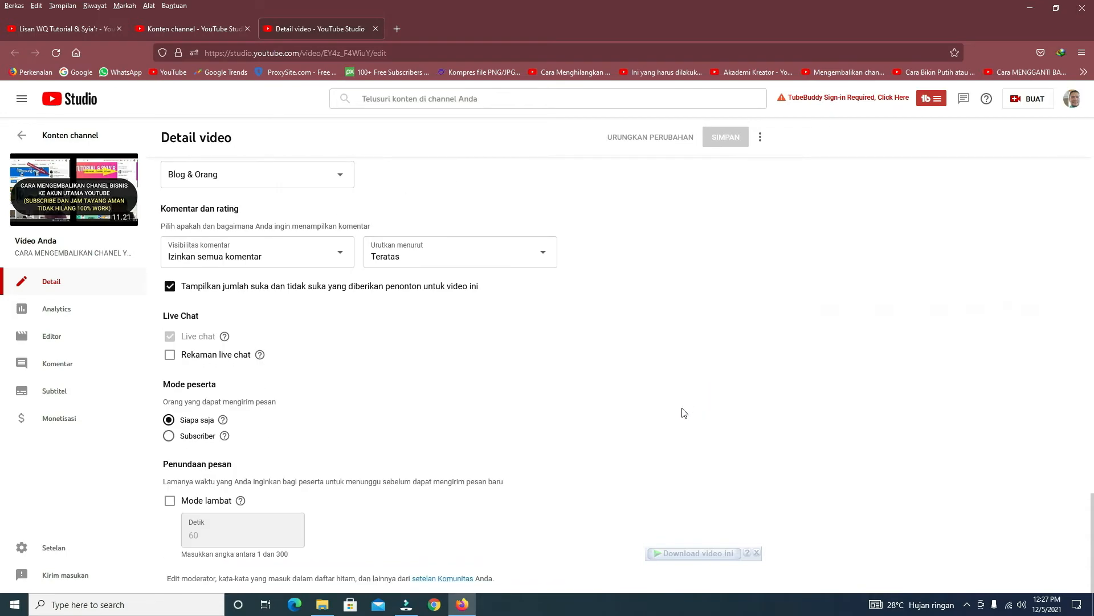
- Go back over the video's settings from the live chat options up to the title and description
scroll(684, 412, "up", 6)
scroll(684, 412, "up", 3)
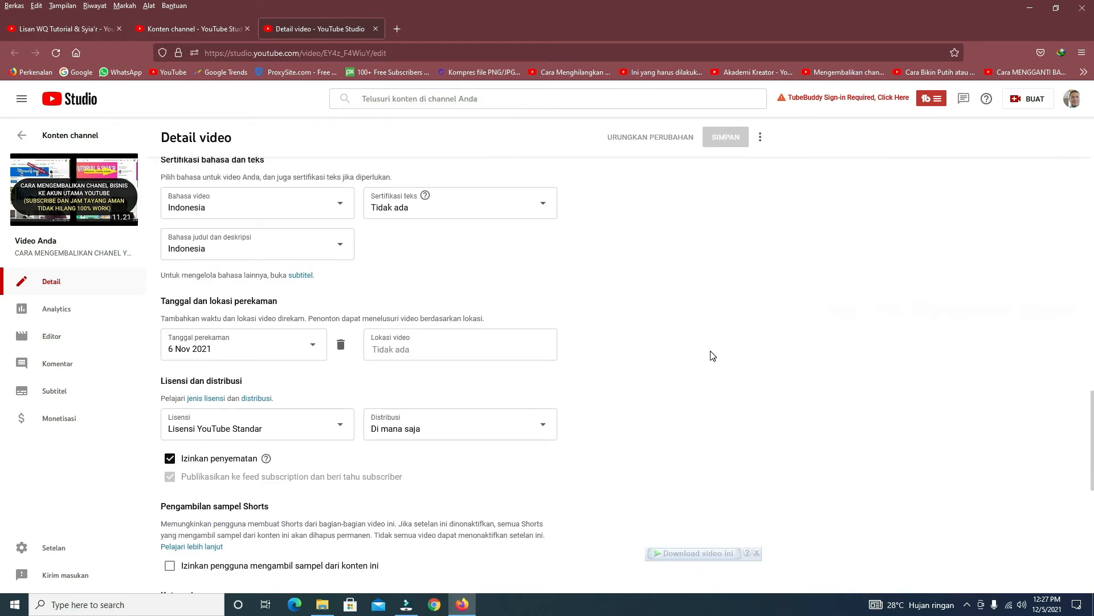
scroll(711, 356, "up", 5)
scroll(711, 356, "up", 5)
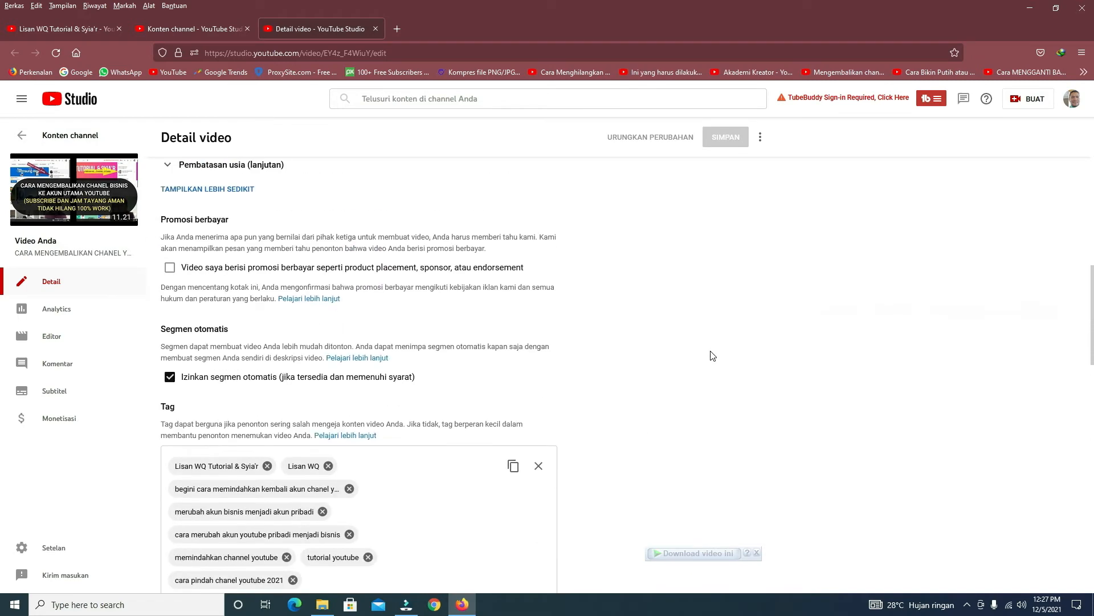
scroll(667, 345, "up", 4)
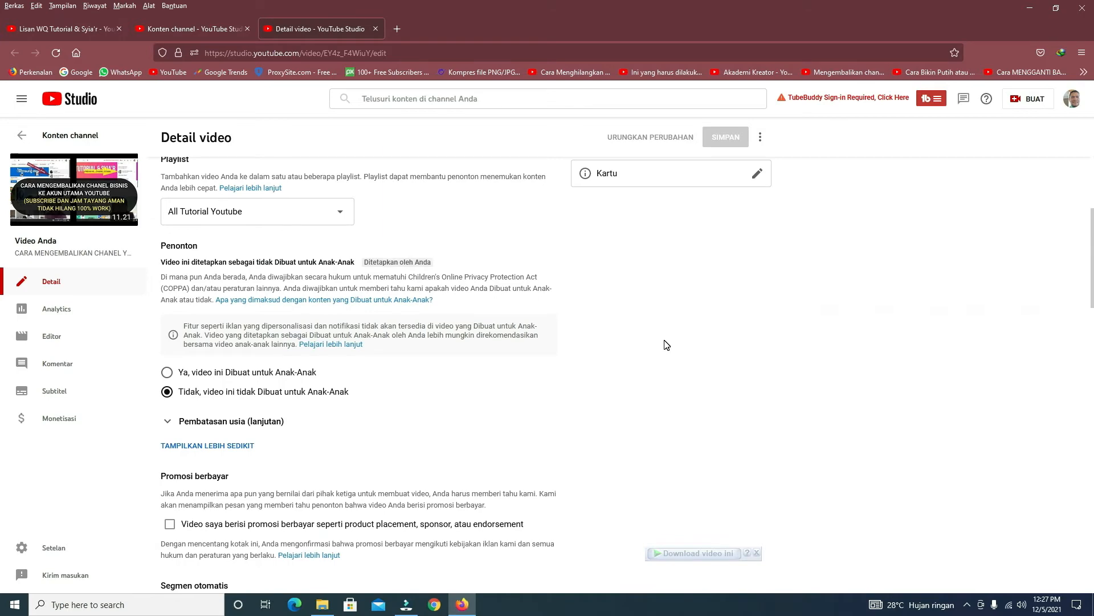
scroll(640, 371, "up", 3)
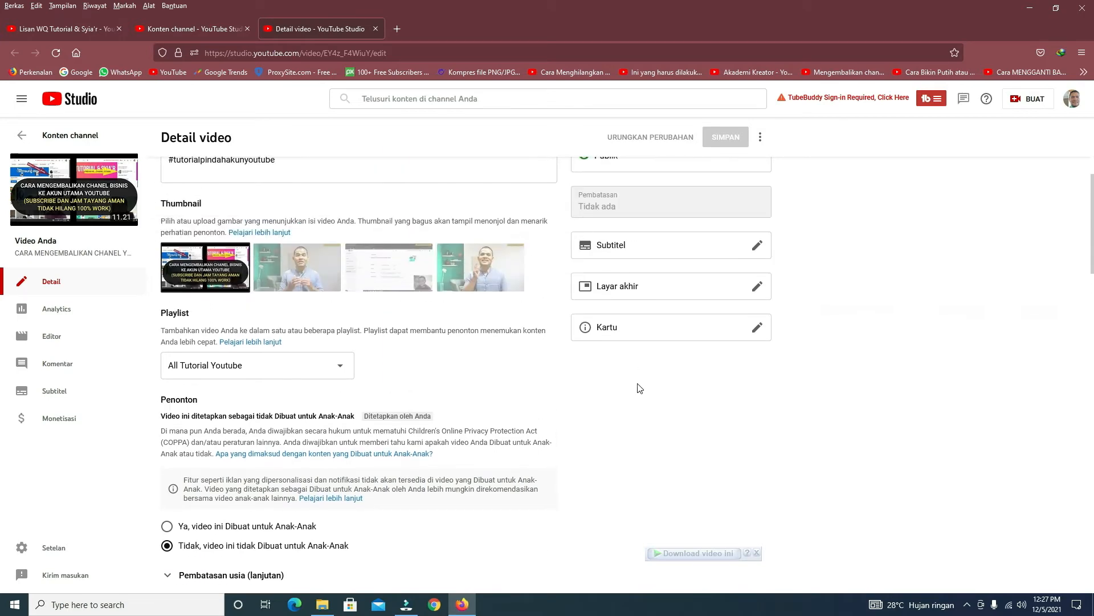
scroll(779, 439, "up", 4)
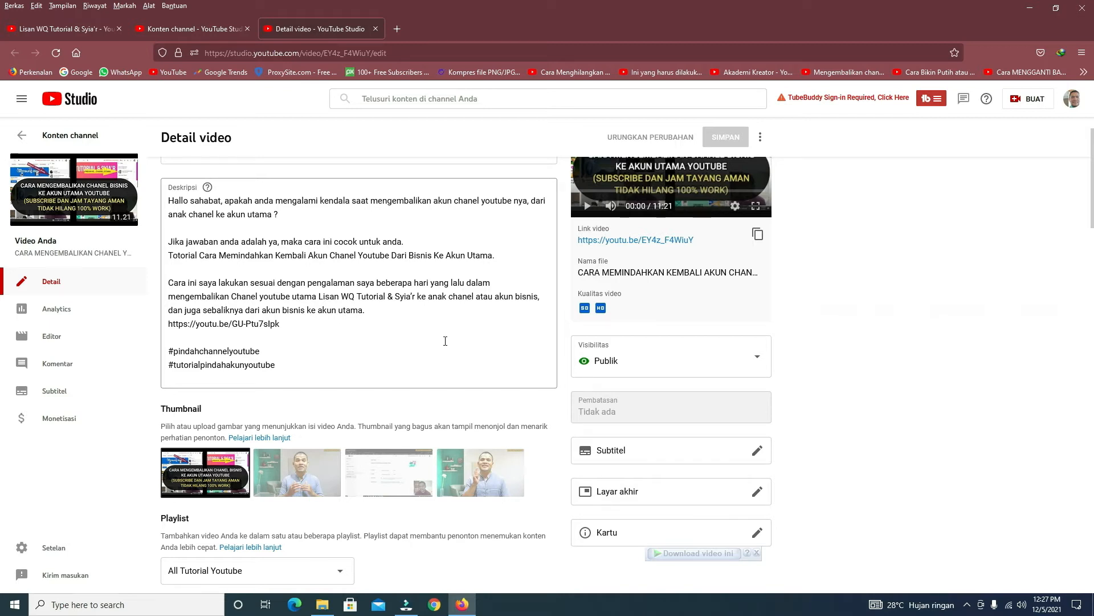
scroll(904, 387, "up", 1)
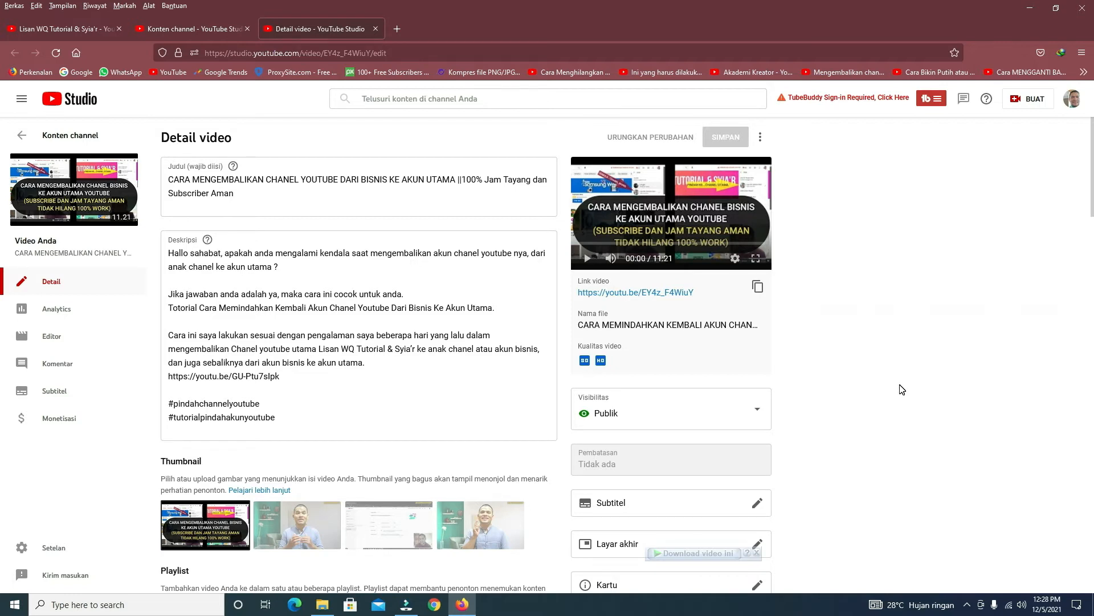
- Check the video's visibility, subtitle, end screen and card sections, and return to the title
scroll(902, 390, "down", 3)
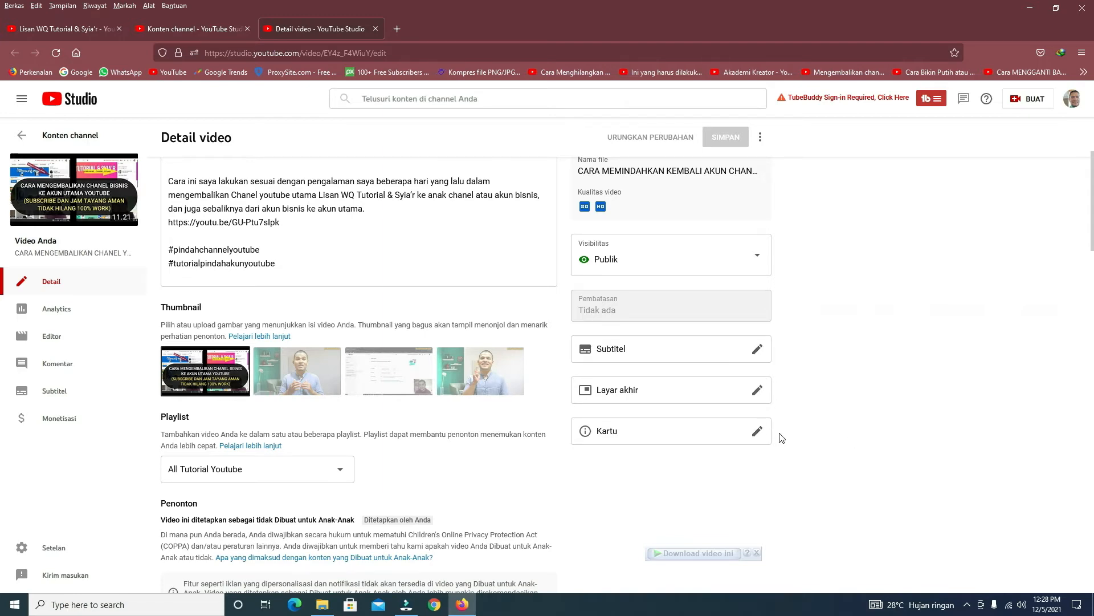
scroll(816, 434, "down", 3)
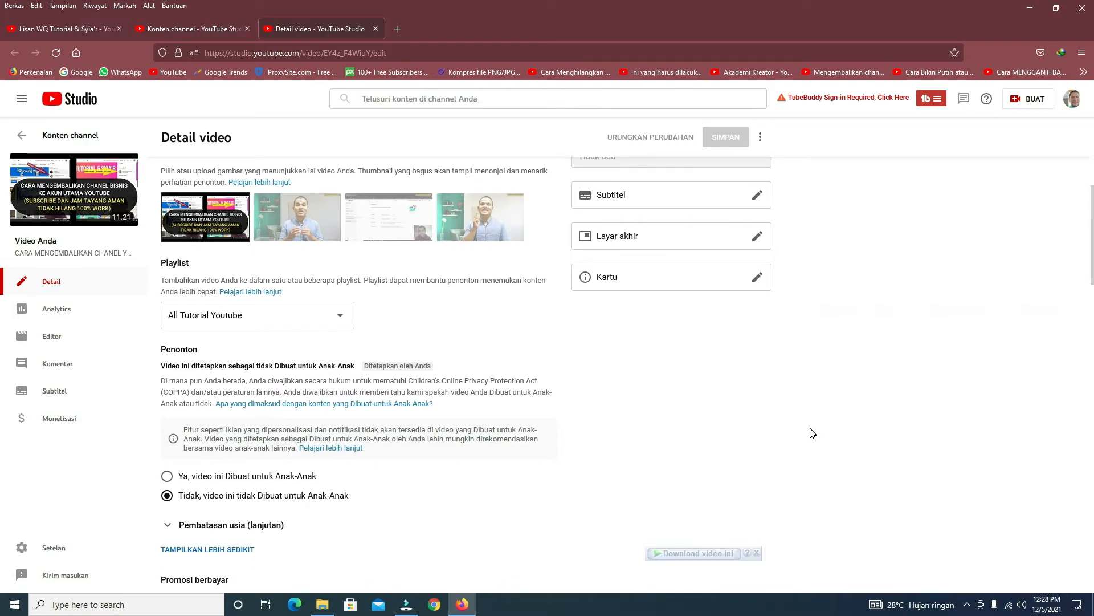
scroll(812, 433, "up", 6)
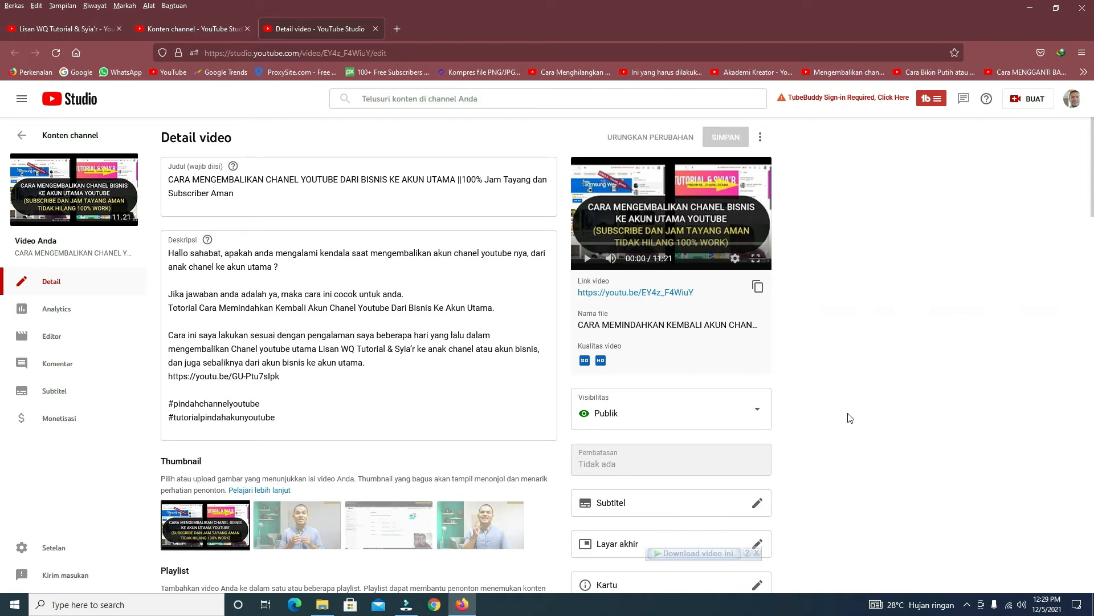
- Leave the video's details and the channel content list, and return to the channel's public page
left_click(20, 139)
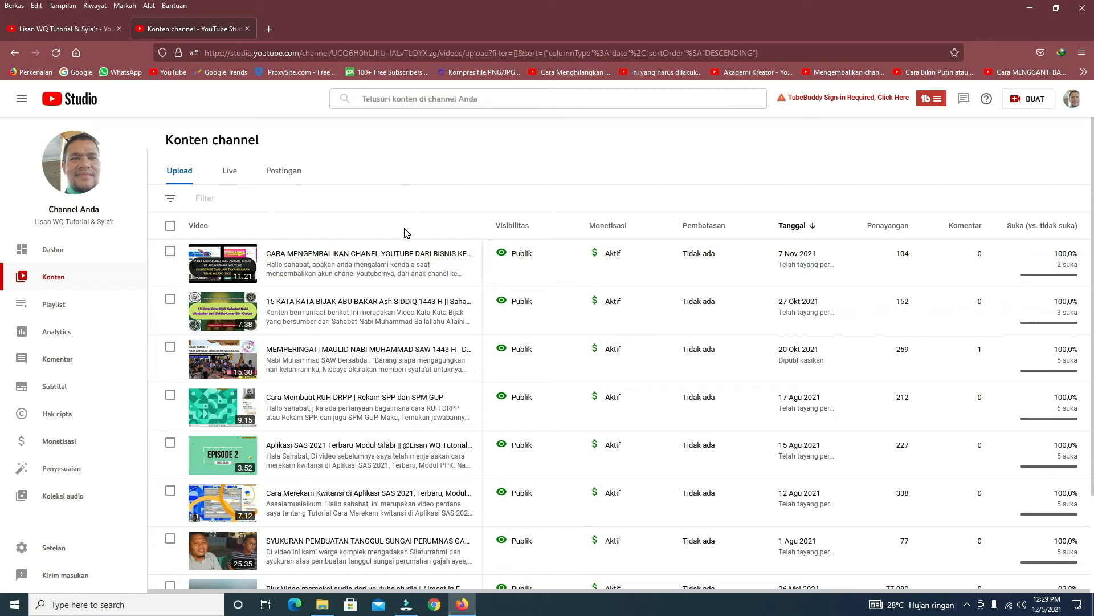
mouse_move(376, 252)
left_click(591, 170)
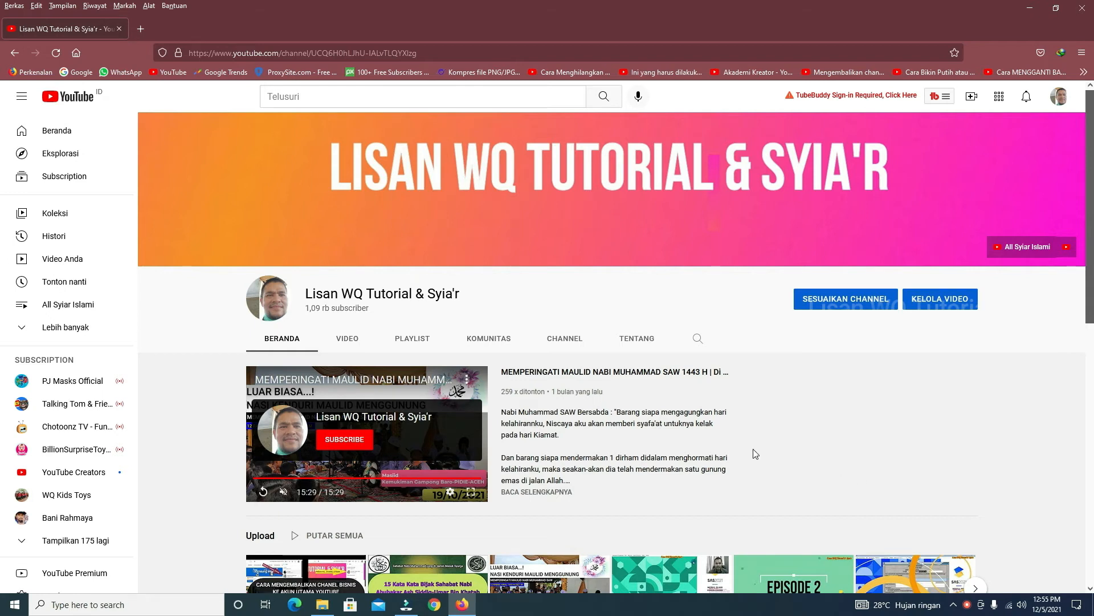
- Look over the channel's public home page, including its banner, featured video and uploads
scroll(756, 453, "down", 2)
scroll(848, 400, "down", 1)
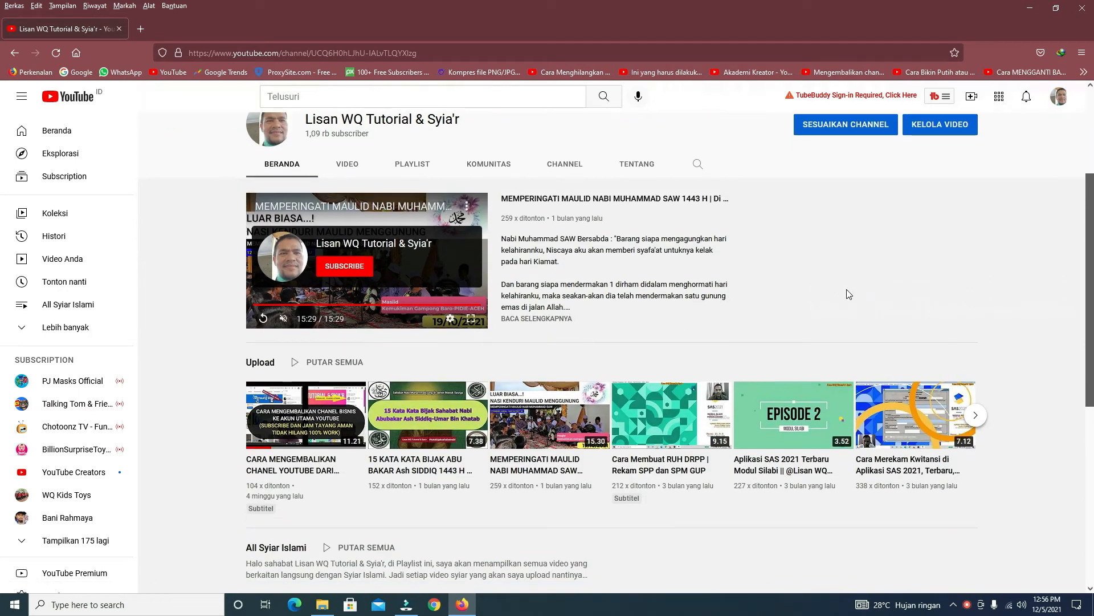
scroll(848, 294, "up", 3)
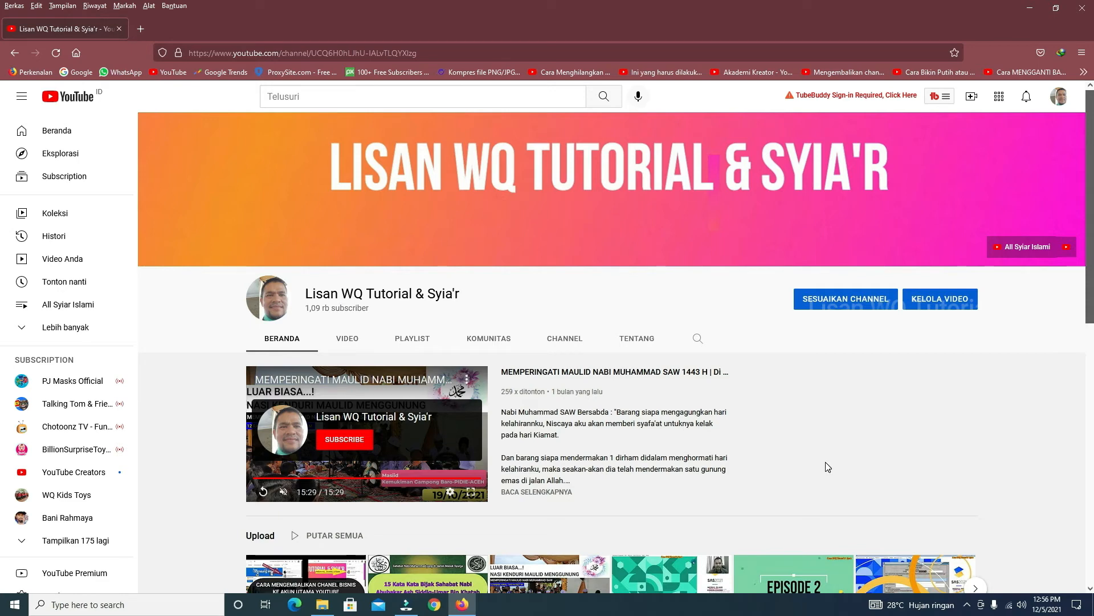
scroll(795, 452, "down", 2)
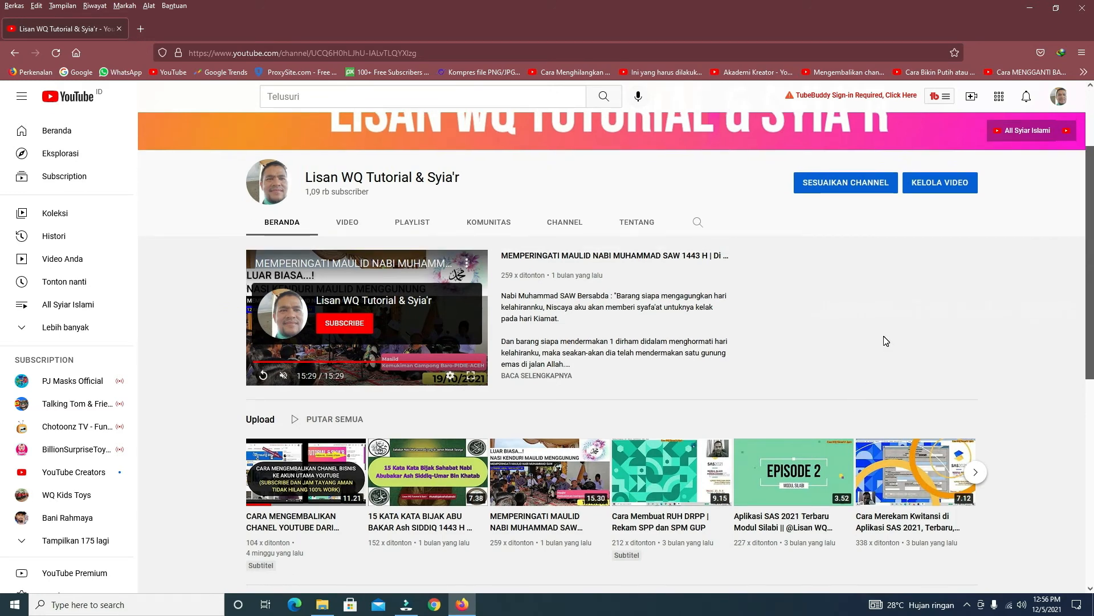
scroll(887, 345, "up", 2)
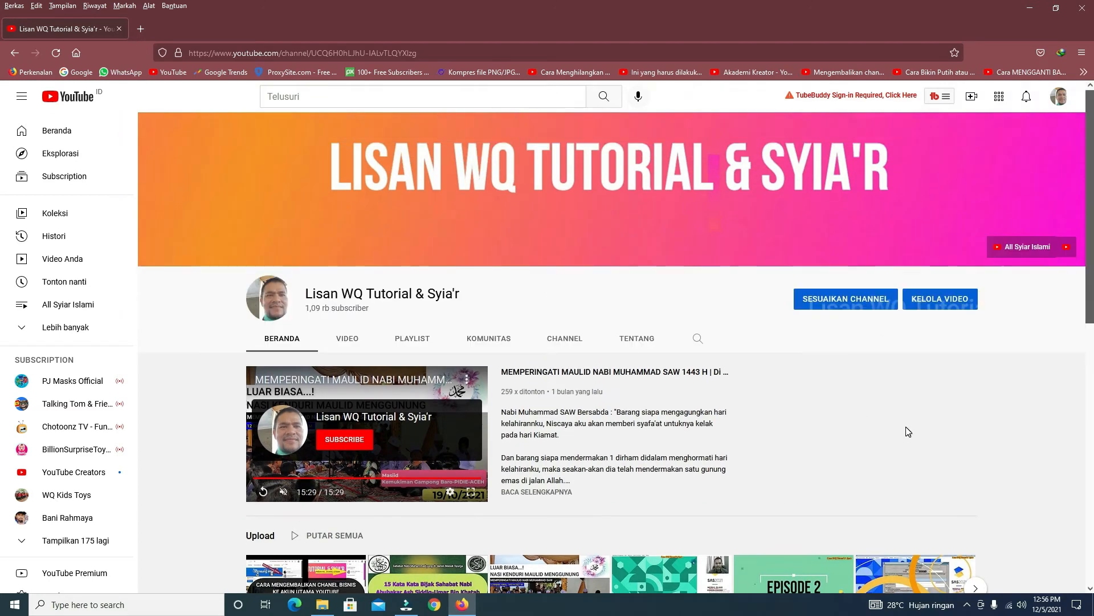
- Open the channel's comments in YouTube Studio and check the mentions, the comments held for review and the published comments
left_click(944, 303)
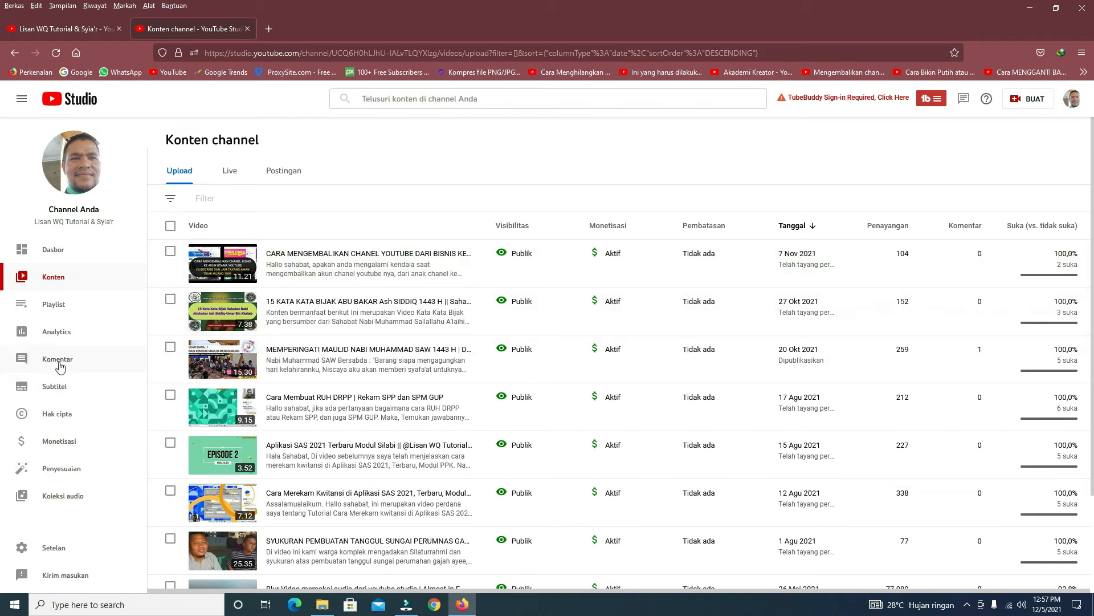
left_click(57, 359)
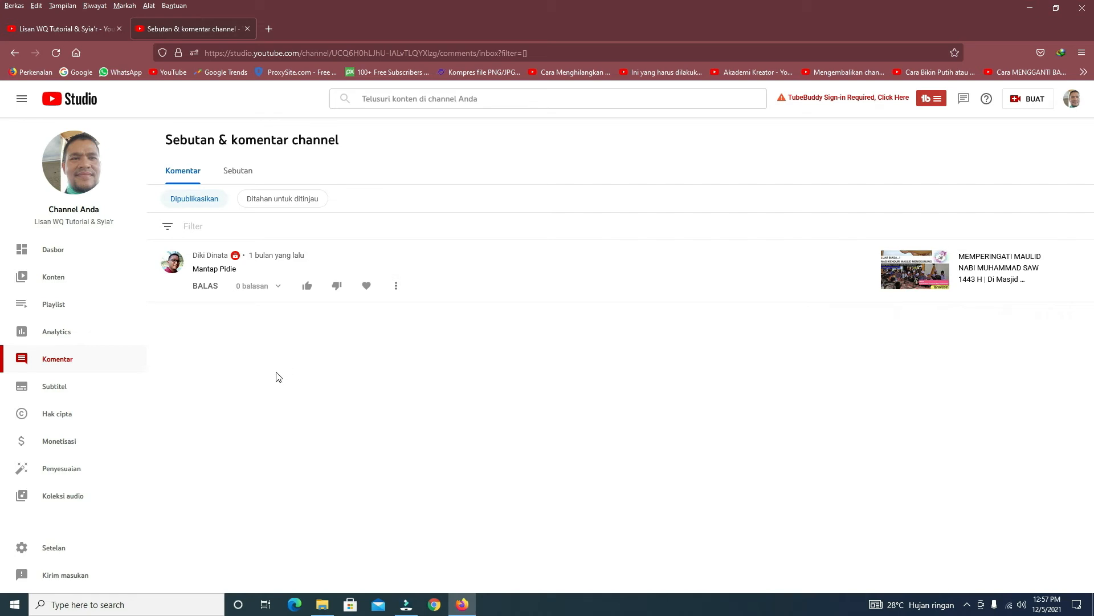
left_click(238, 175)
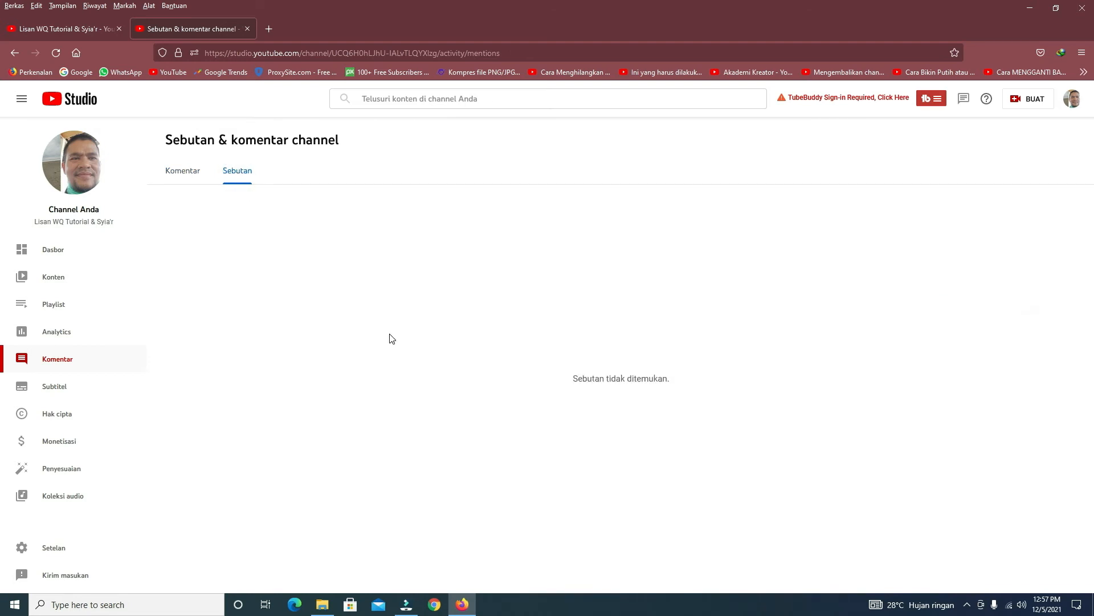
left_click(179, 172)
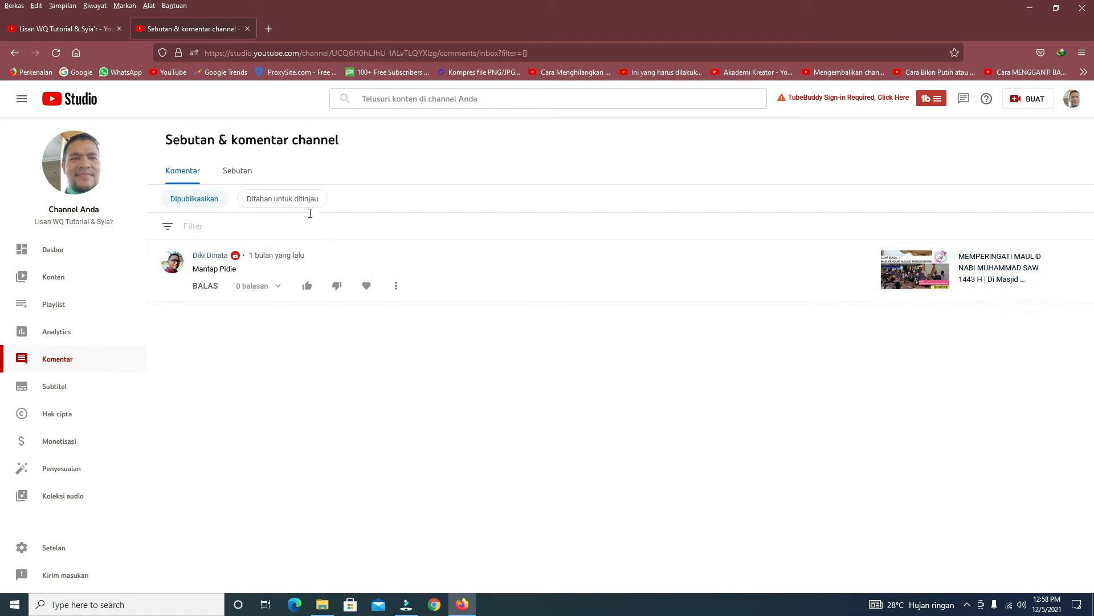
left_click(298, 203)
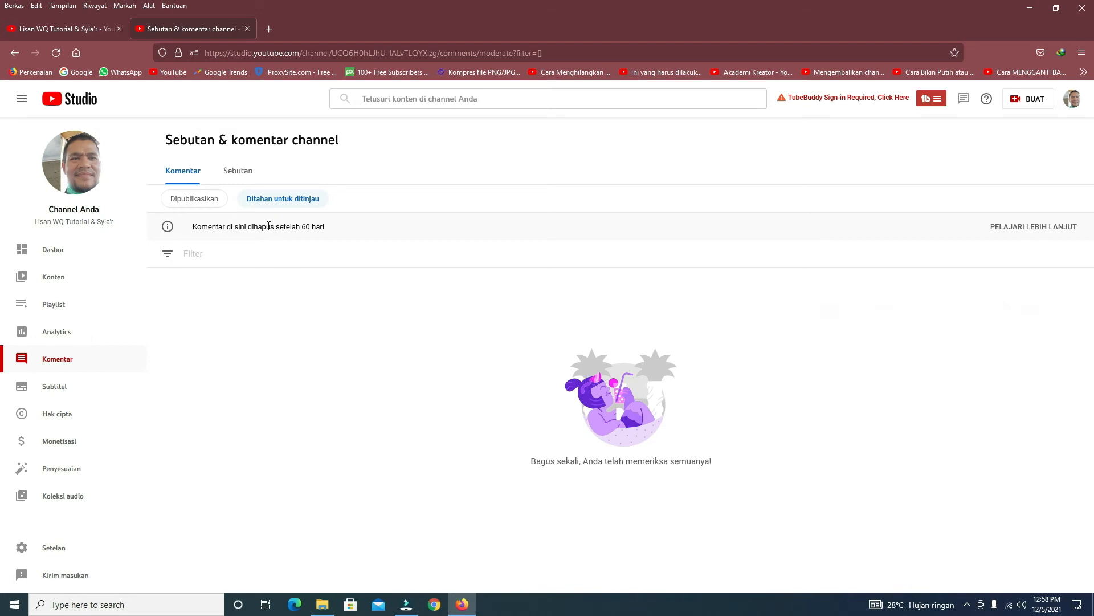
left_click(198, 202)
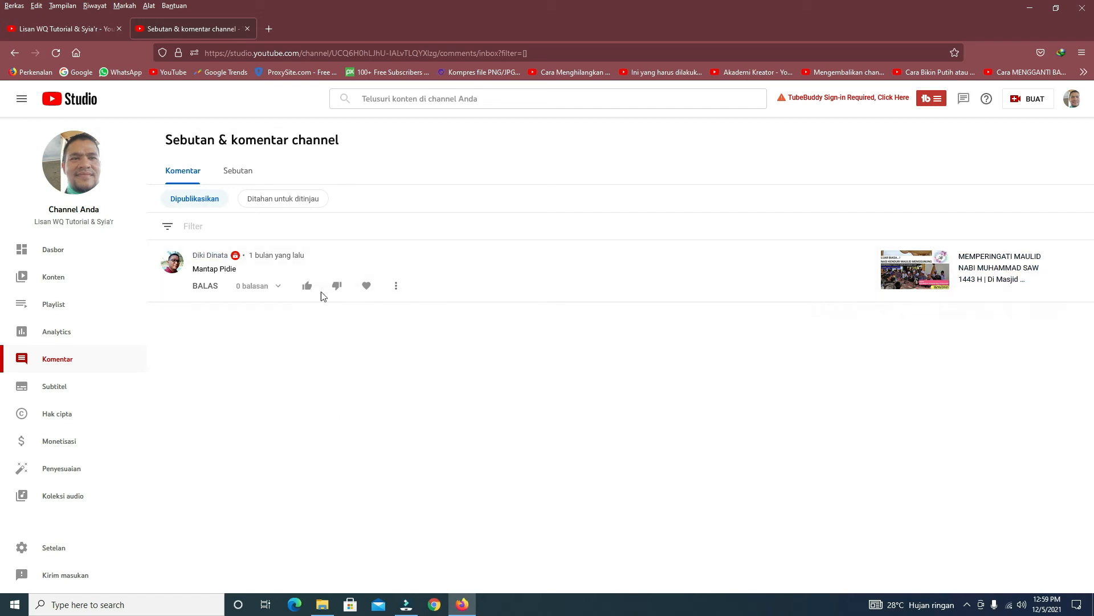
- Look over the moderation options available for the published comment without choosing any
left_click(396, 285)
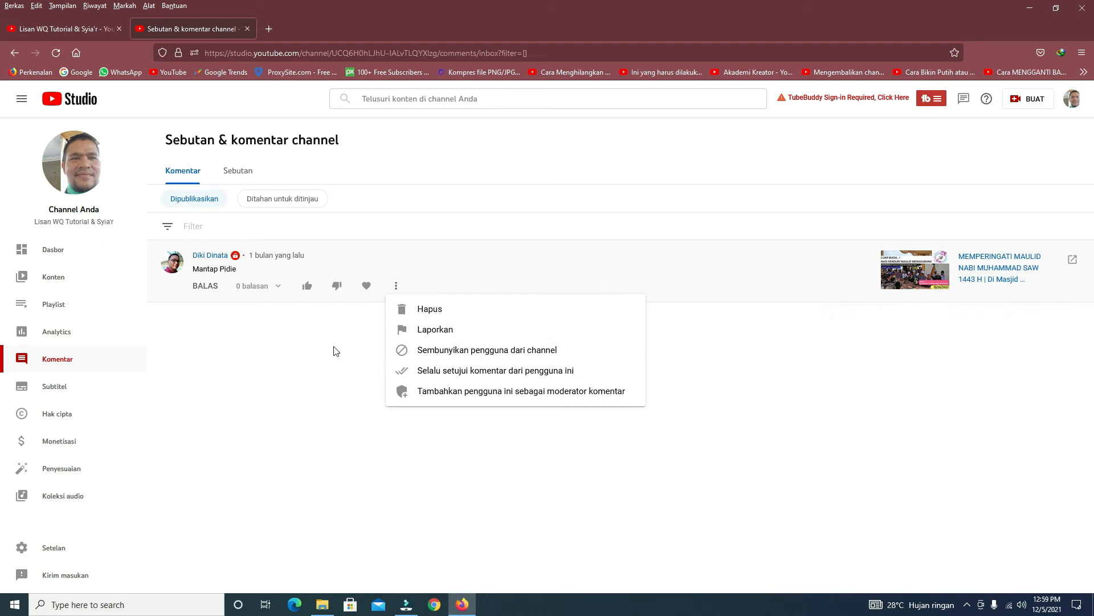
left_click(318, 367)
left_click(397, 286)
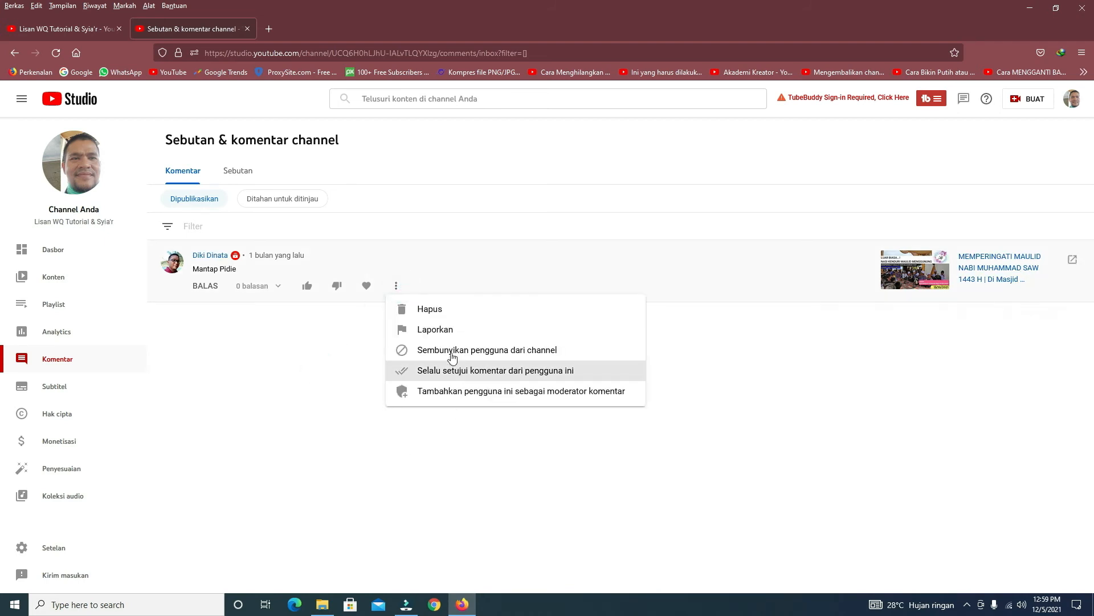
left_click(350, 393)
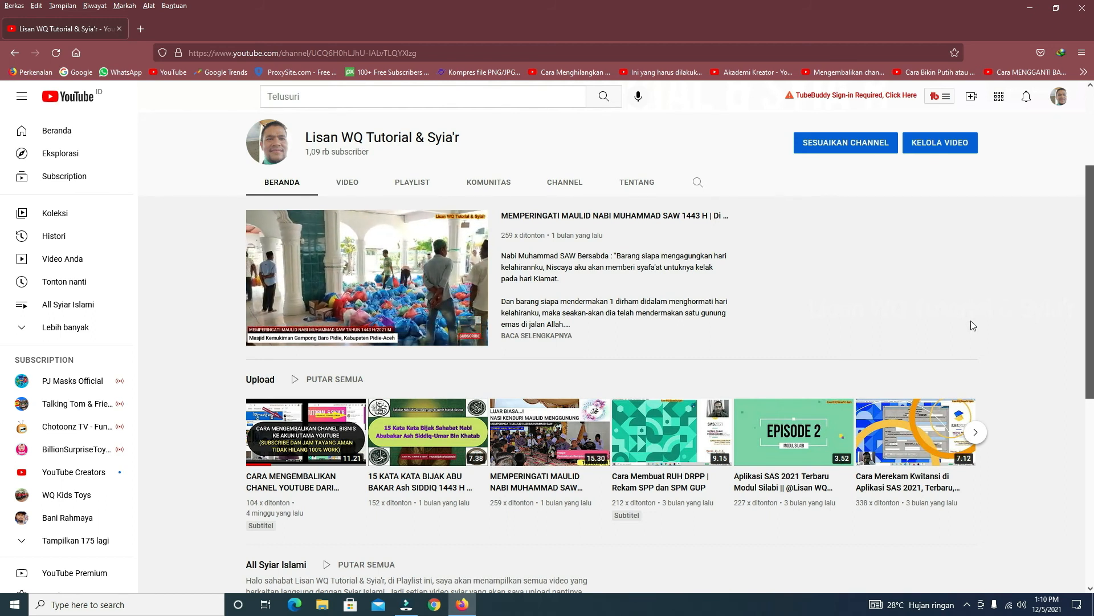
- Open the account's YouTube data page from the channel's public page and expand the full YouTube dashboard summary
left_click(1061, 97)
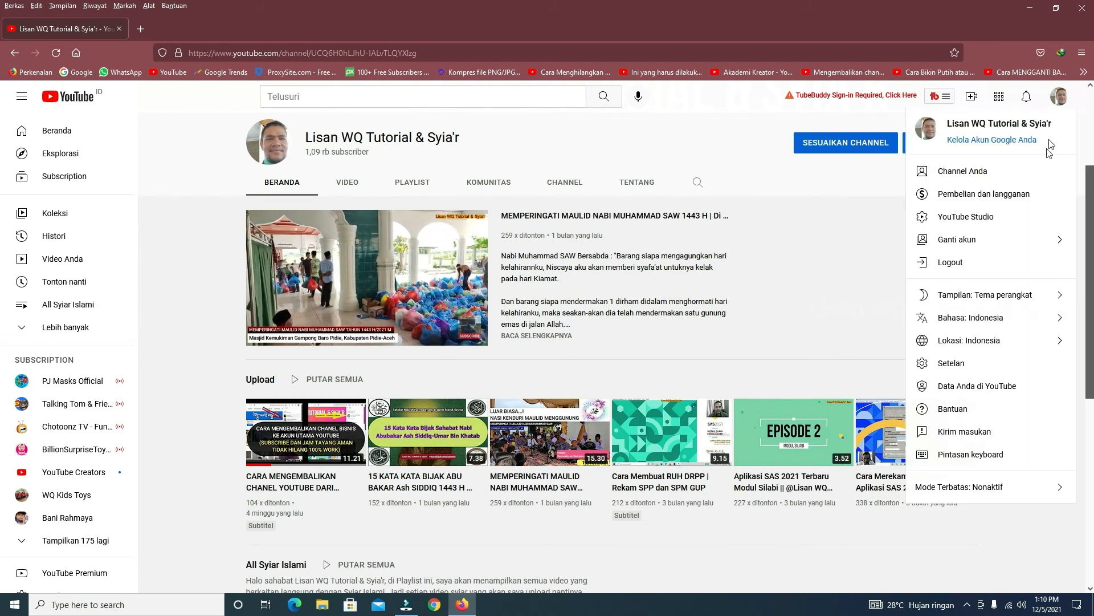
left_click(986, 392)
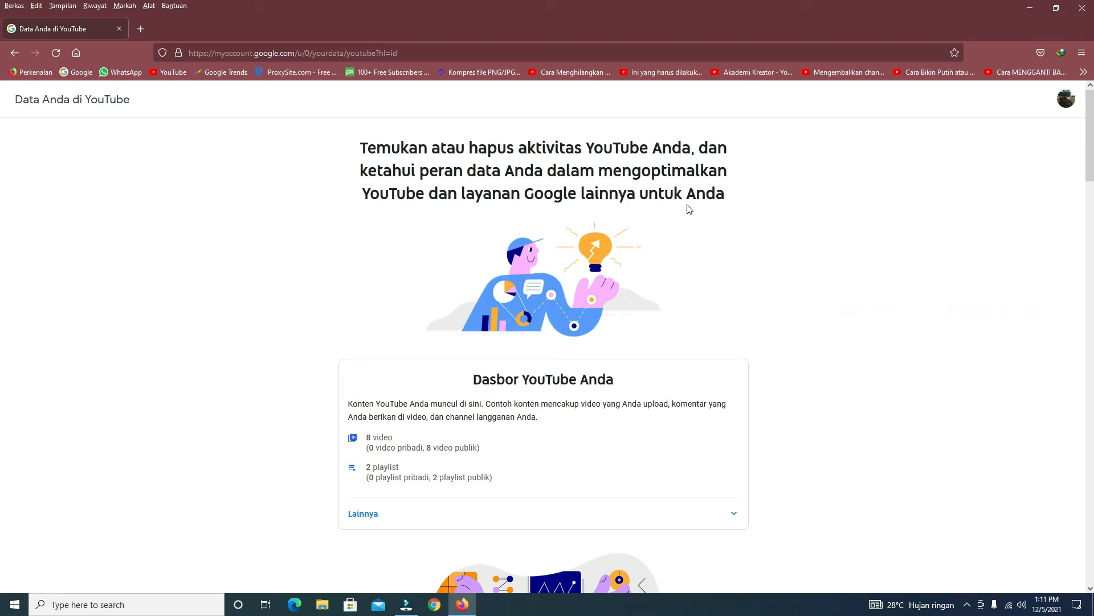
scroll(775, 300, "down", 2)
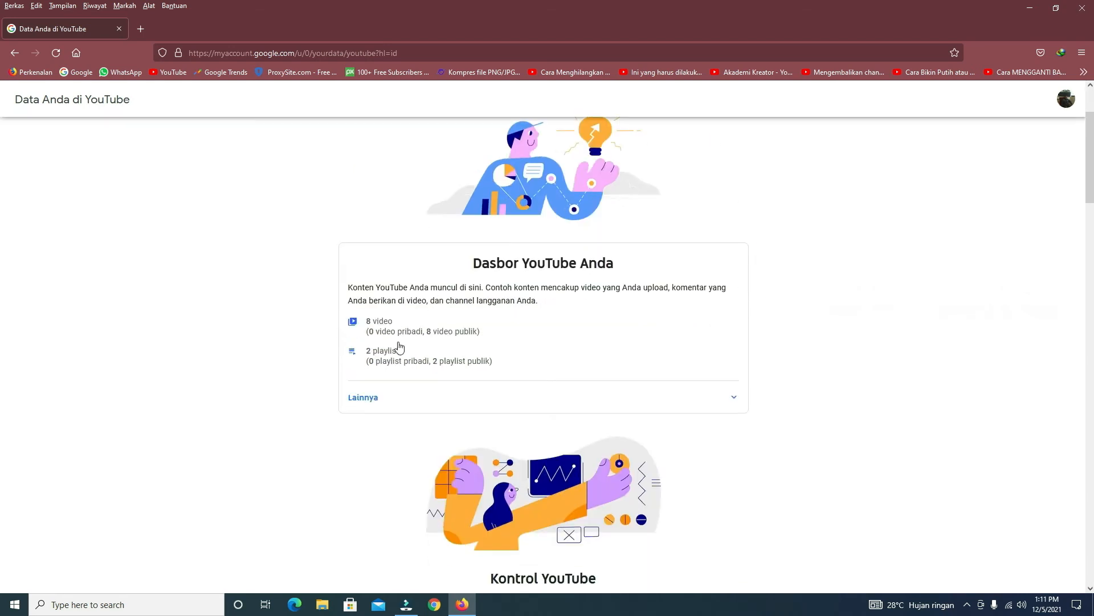
left_click(732, 401)
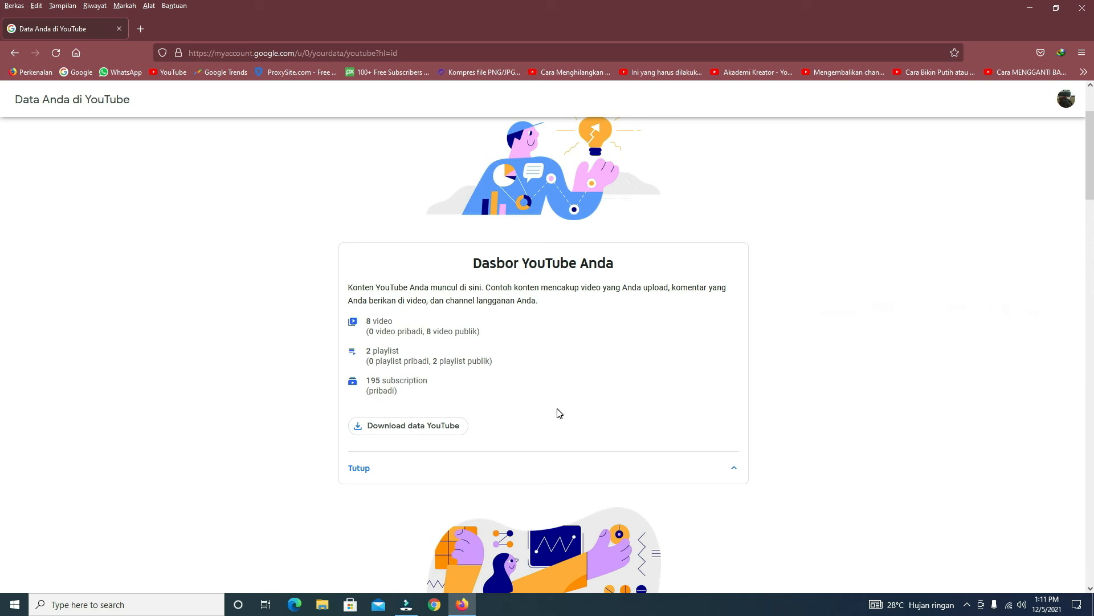
- Examine the watch history and search history controls and the dashboard summary, and return to the channel's public home page
scroll(562, 419, "down", 2)
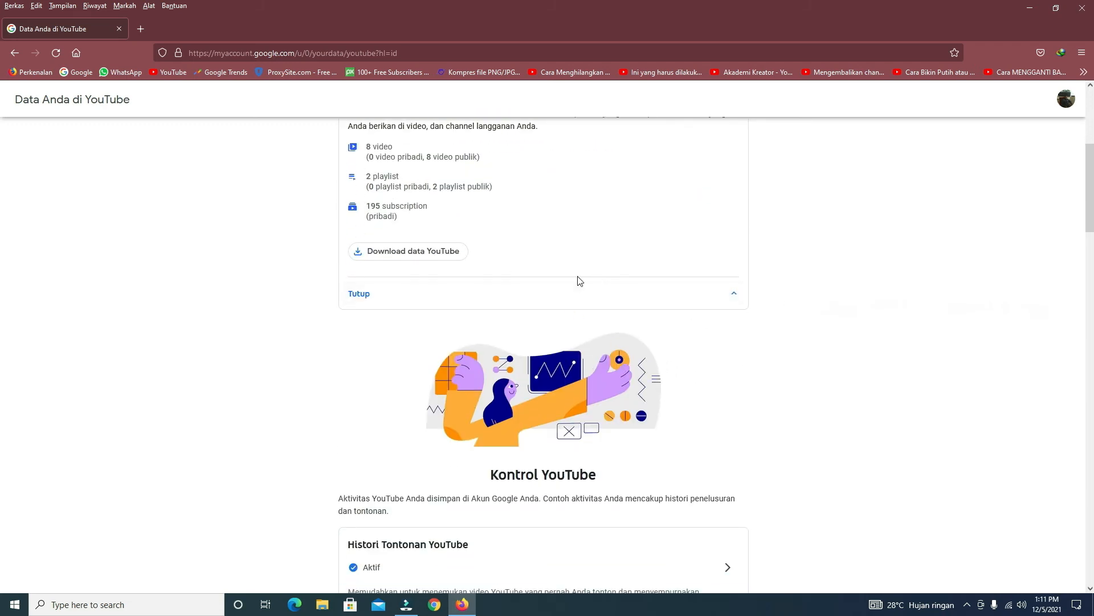
scroll(797, 371, "down", 5)
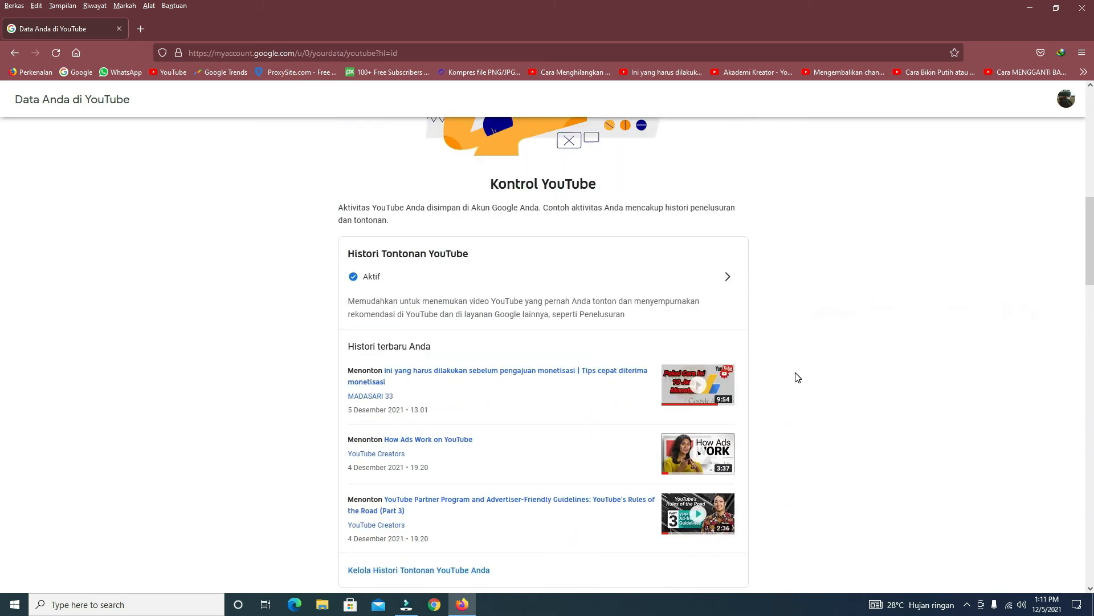
scroll(797, 378, "down", 6)
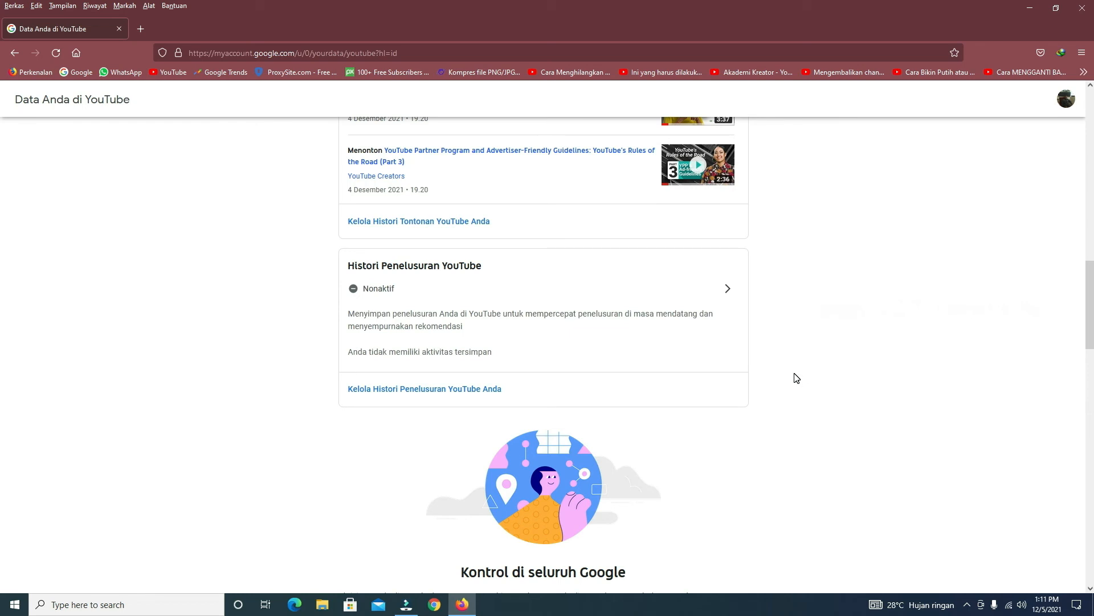
scroll(797, 378, "up", 6)
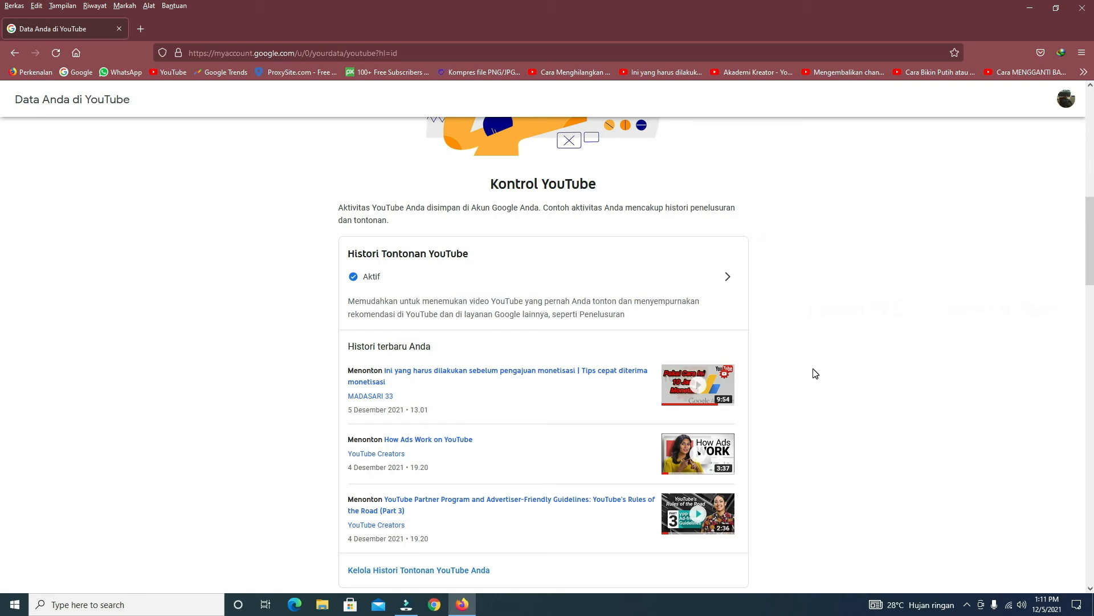
scroll(815, 373, "up", 11)
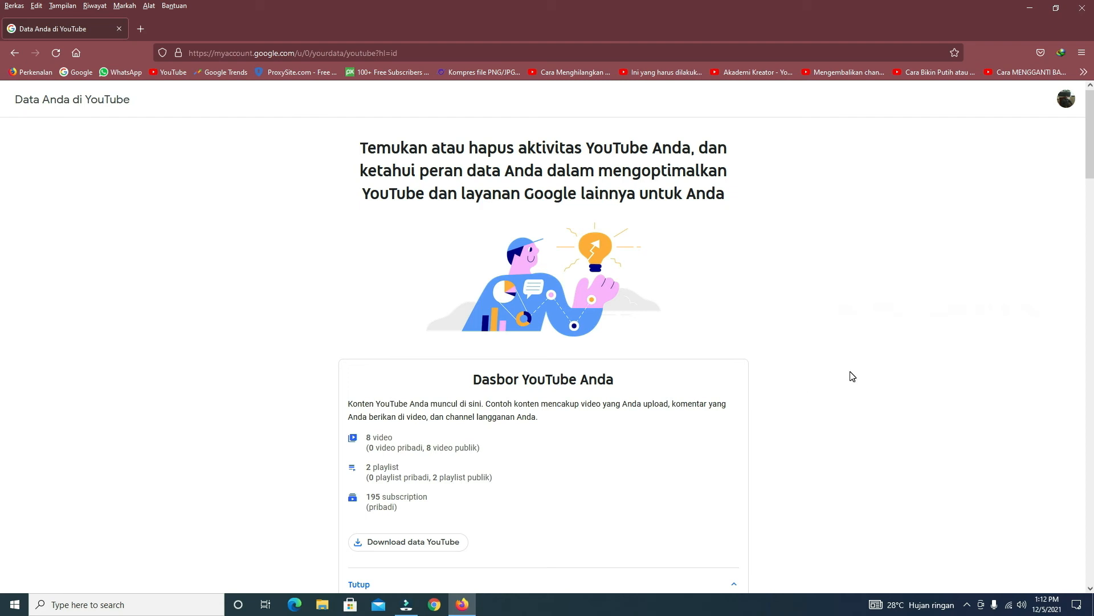
scroll(852, 377, "down", 2)
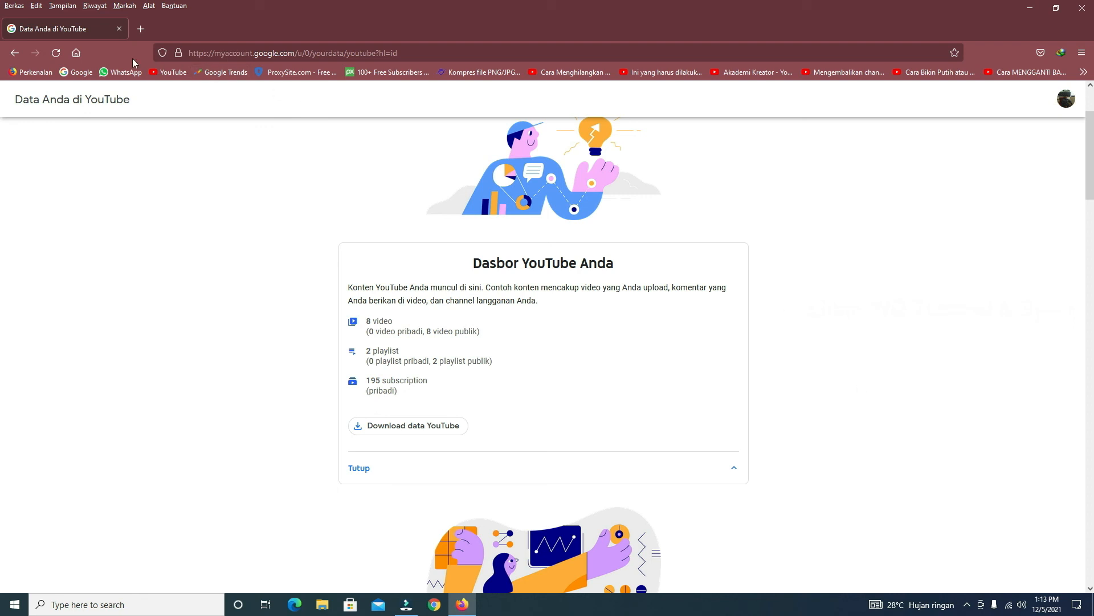
left_click(15, 53)
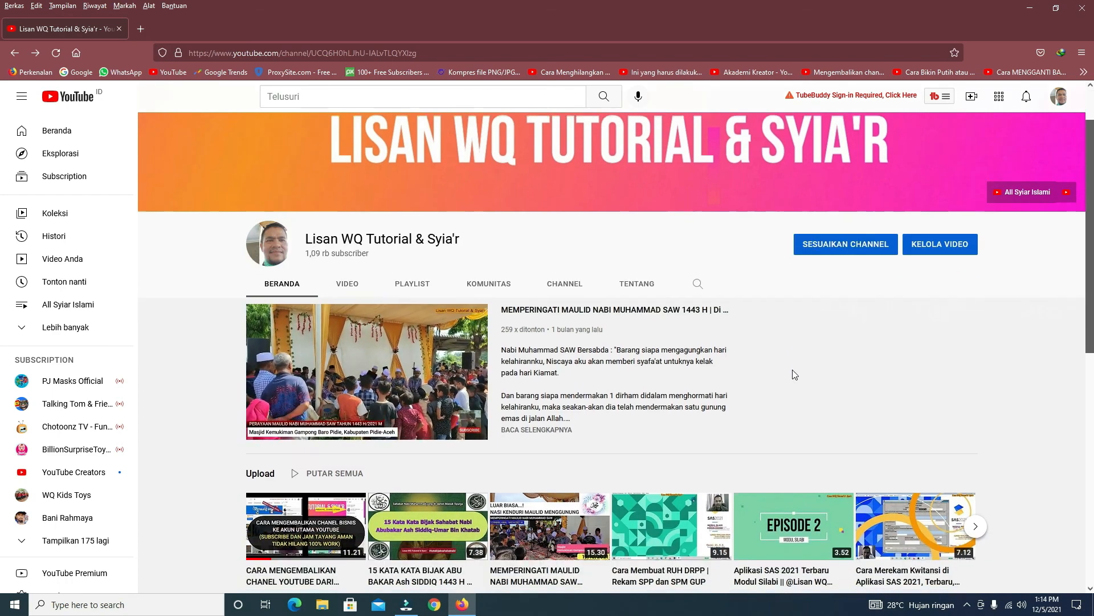
scroll(792, 372, "down", 4)
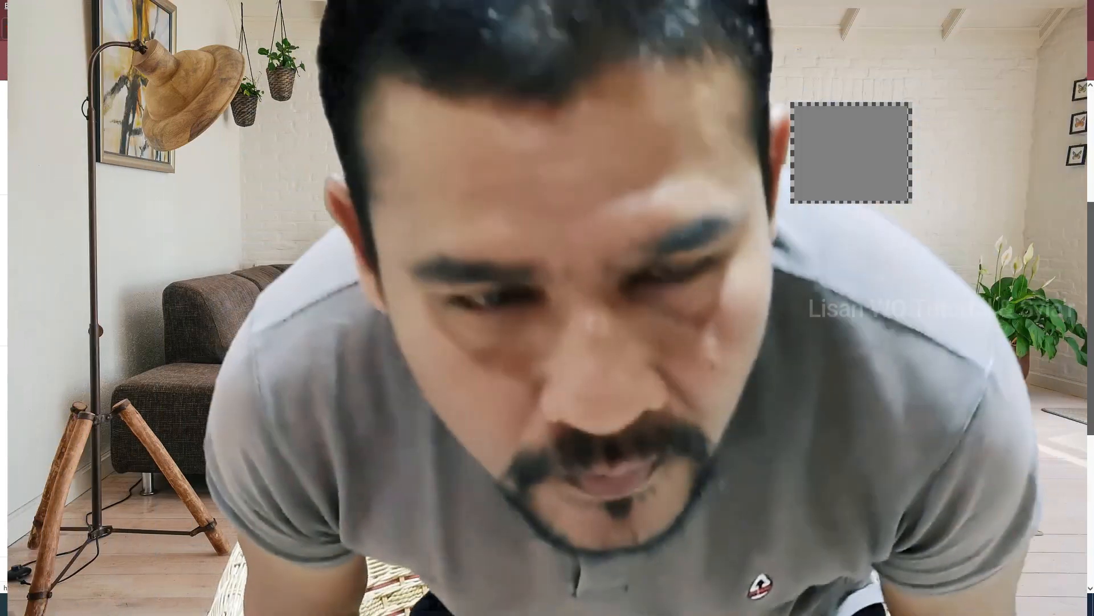